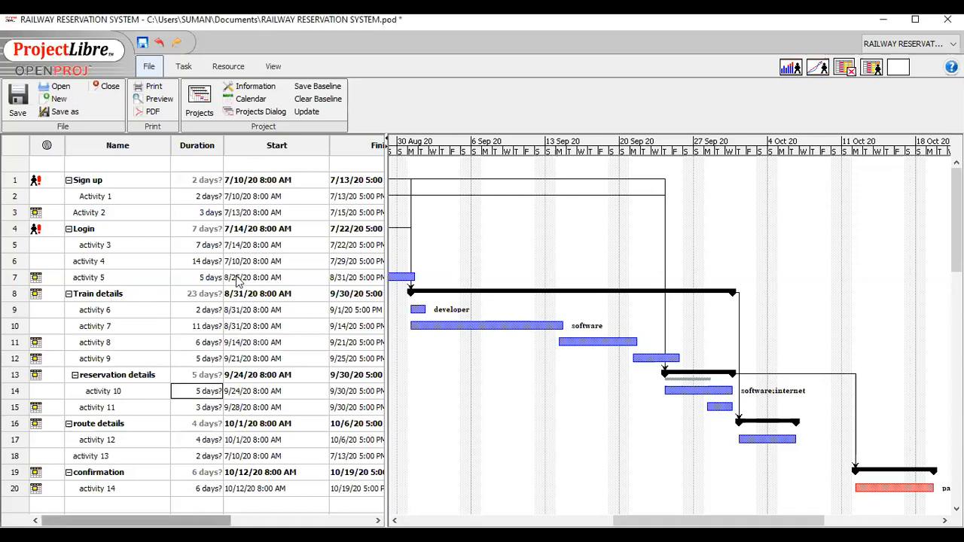
Examine the railway reservation project's task columns, predecessors, resources and Gantt bars.
scroll(187, 394, "right", 3)
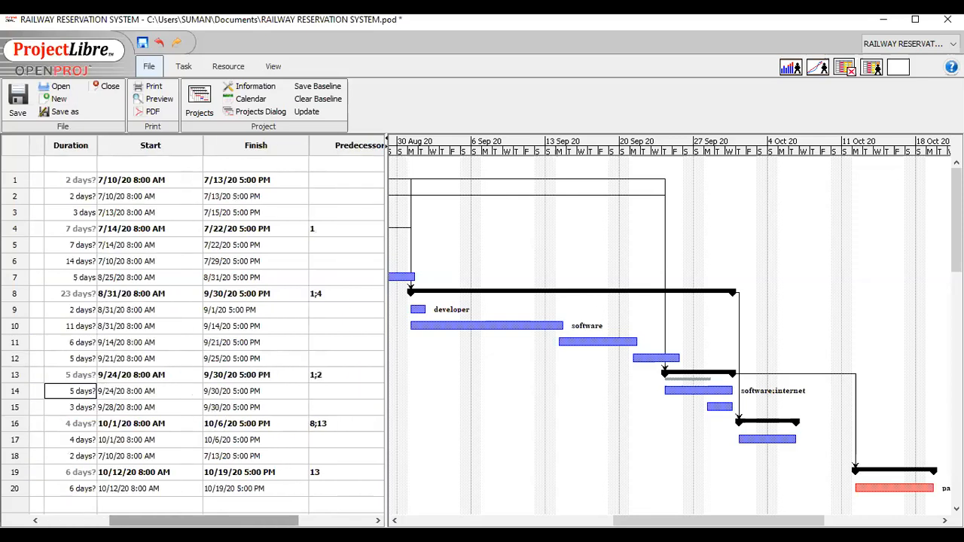
scroll(47, 506, "right", 2)
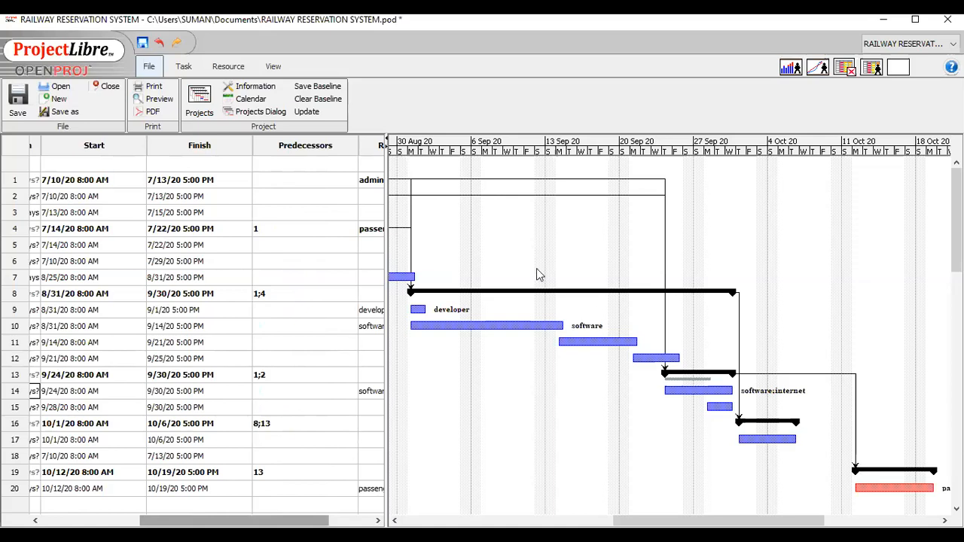
left_click(619, 292)
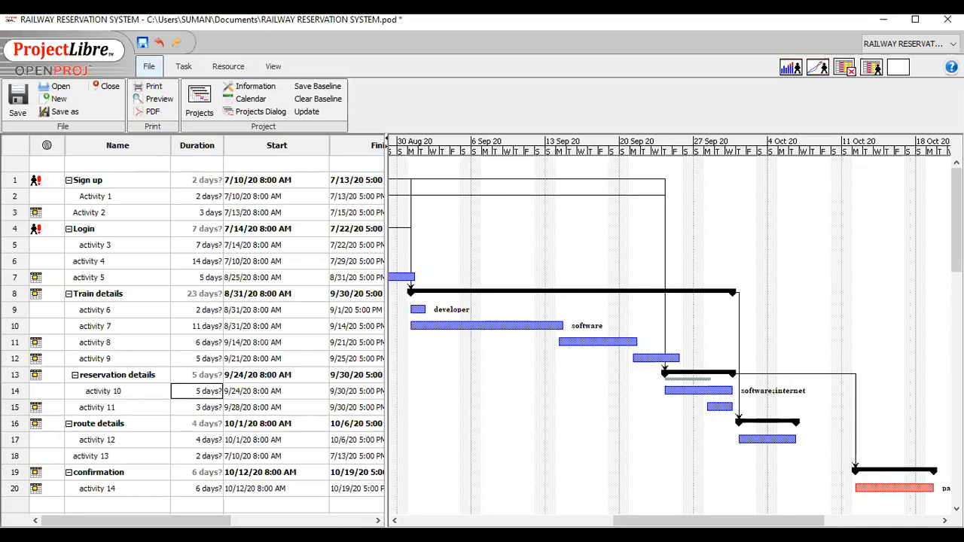
left_click_drag(718, 518, 656, 520)
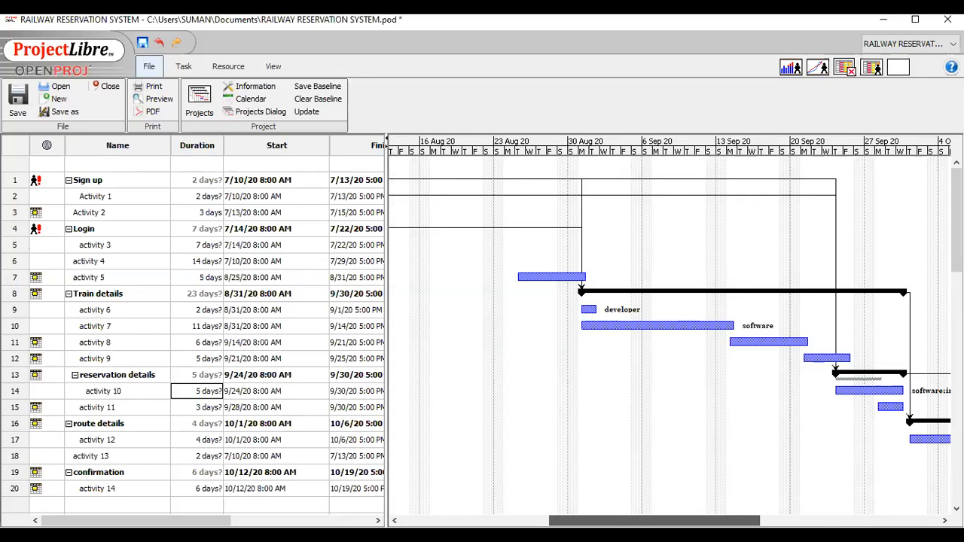
scroll(518, 303, "down", 1)
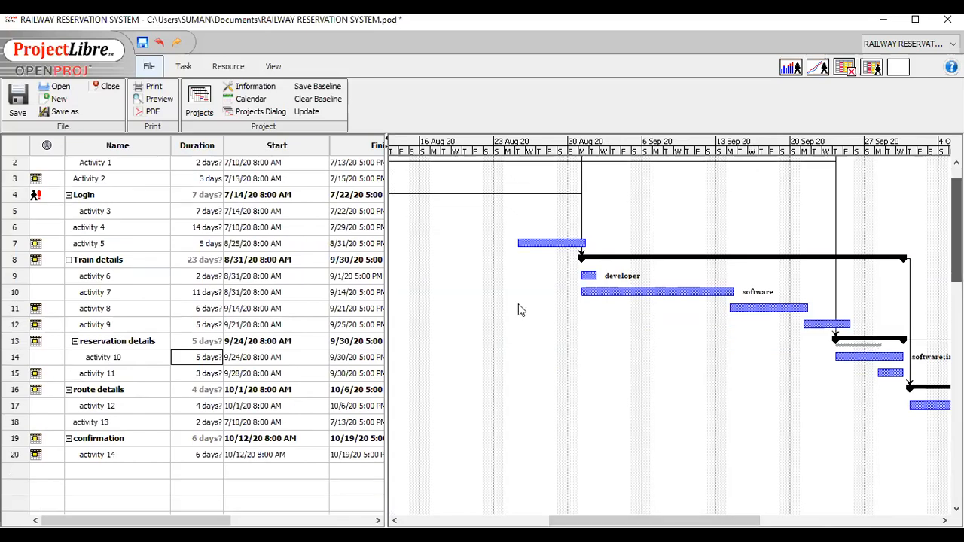
scroll(363, 236, "up", 1)
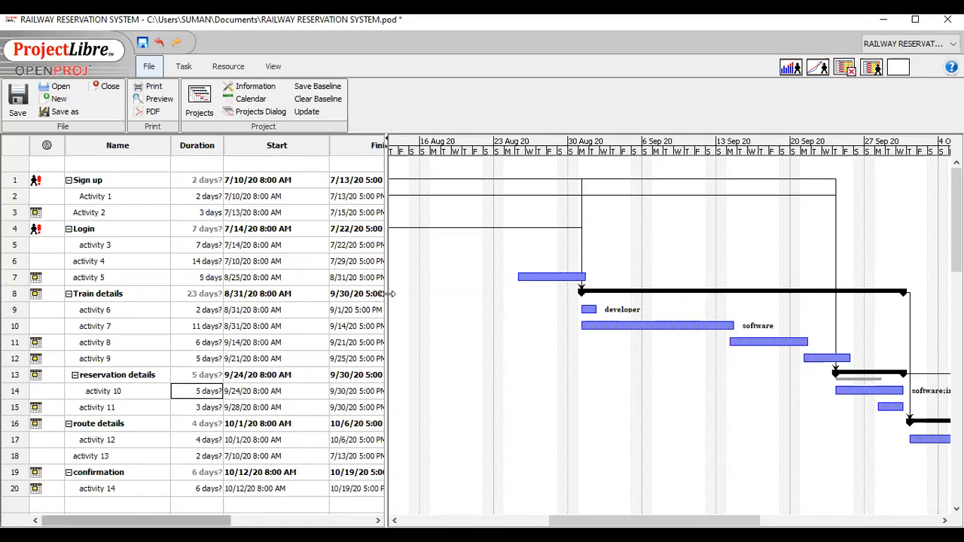
Widen the task table to reveal the full Finish column and save Baseline for the entire project.
left_click_drag(387, 295, 470, 291)
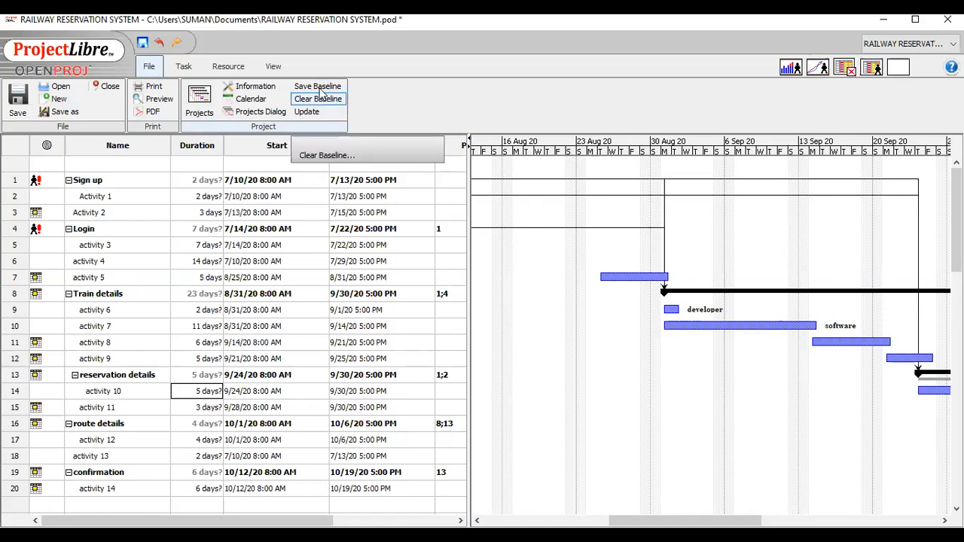
left_click(320, 91)
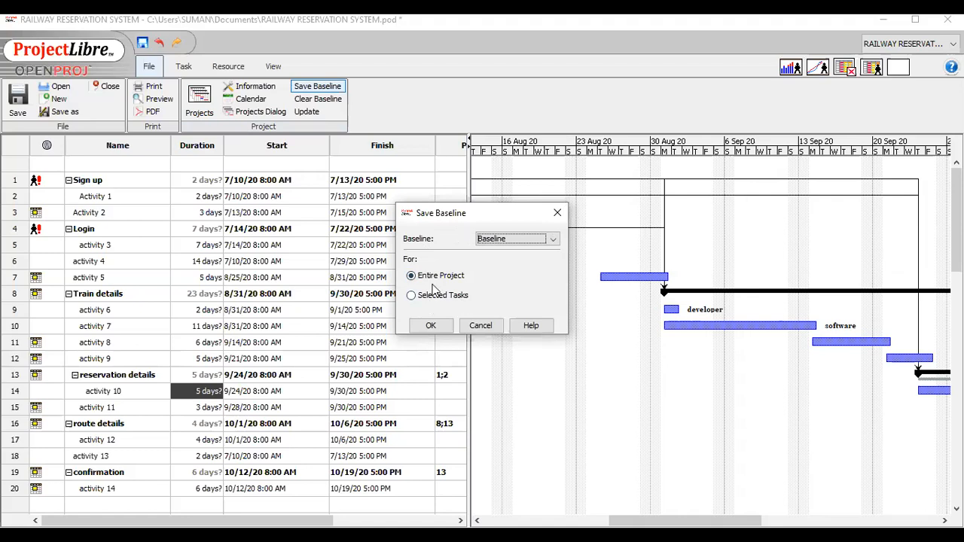
left_click(449, 330)
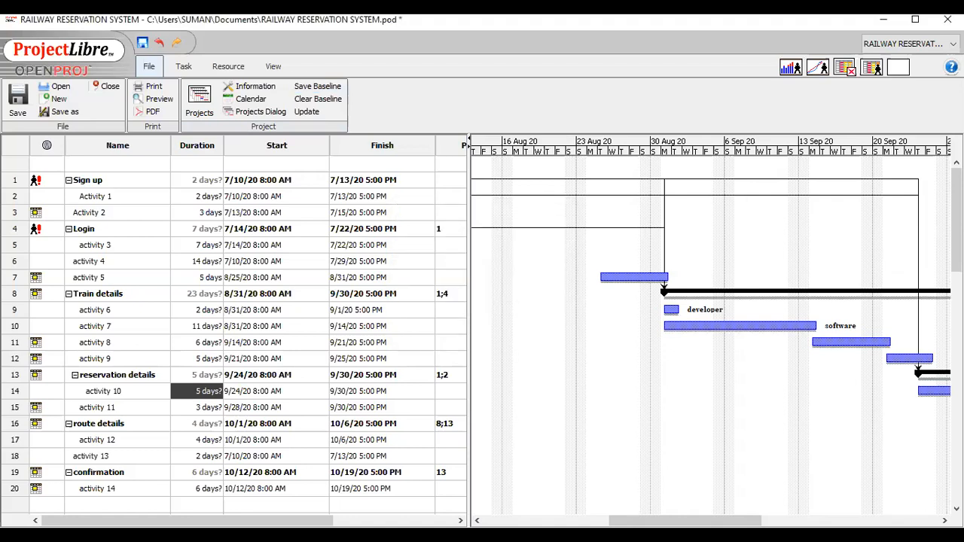
Review the baseline bars across the Gantt chart and clear Baseline for the entire project.
left_click_drag(685, 520, 560, 520)
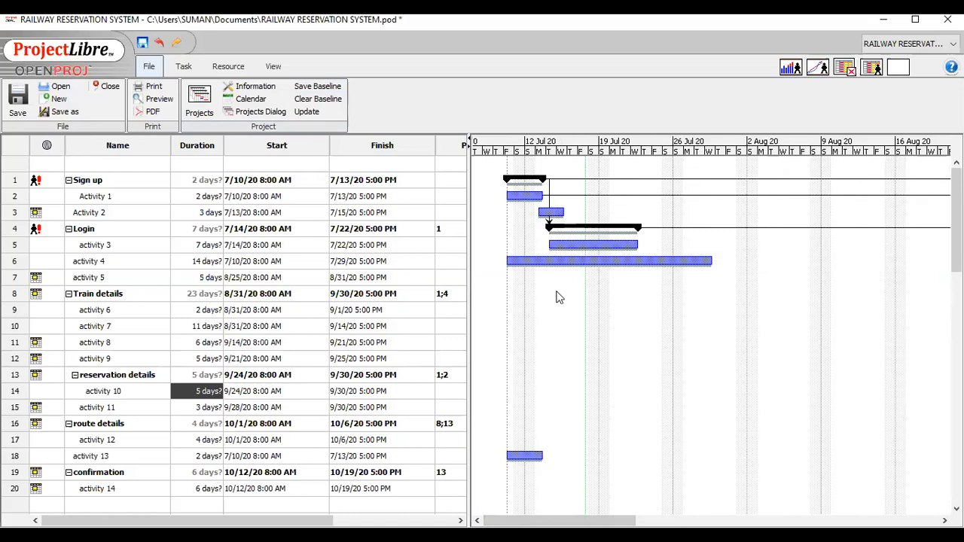
left_click_drag(623, 520, 900, 305)
left_click_drag(723, 521, 557, 302)
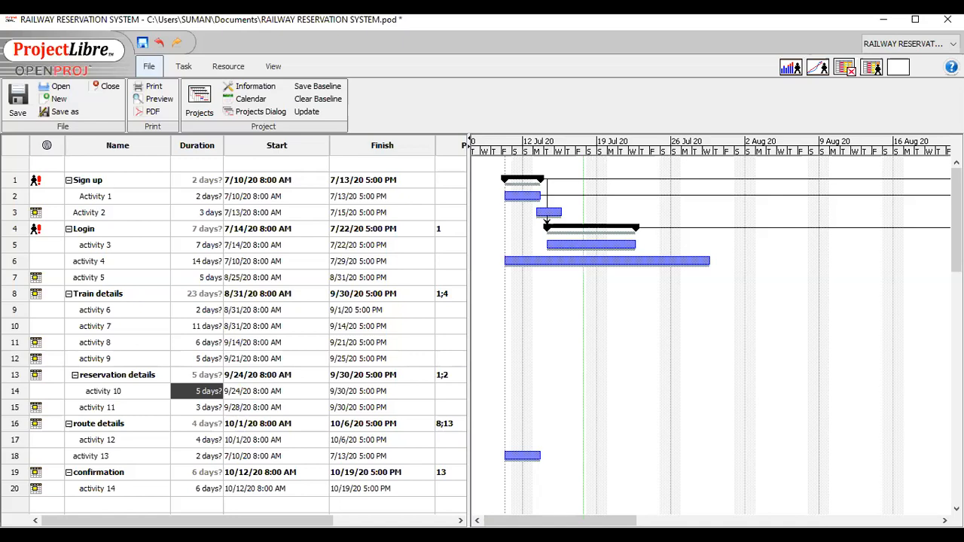
left_click_drag(592, 520, 786, 508)
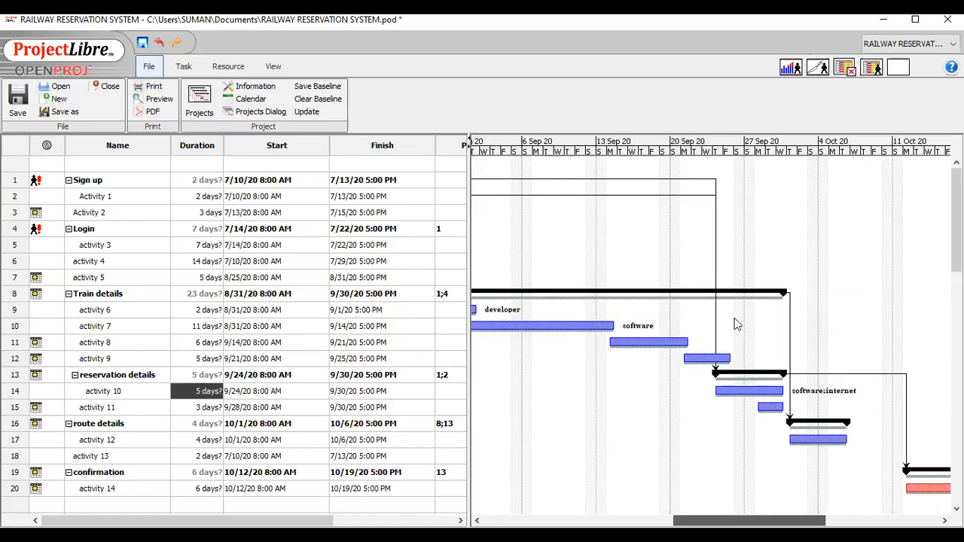
left_click_drag(775, 520, 519, 240)
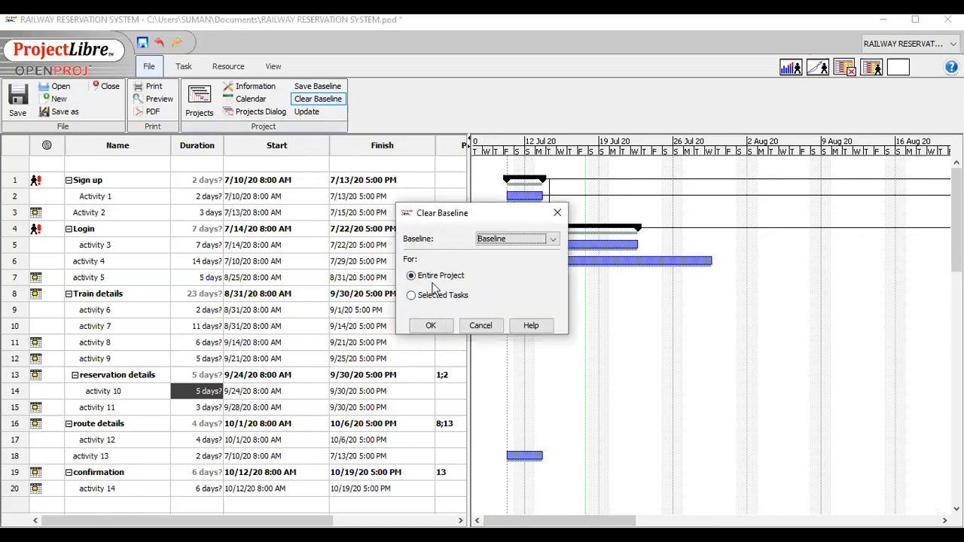
left_click(432, 328)
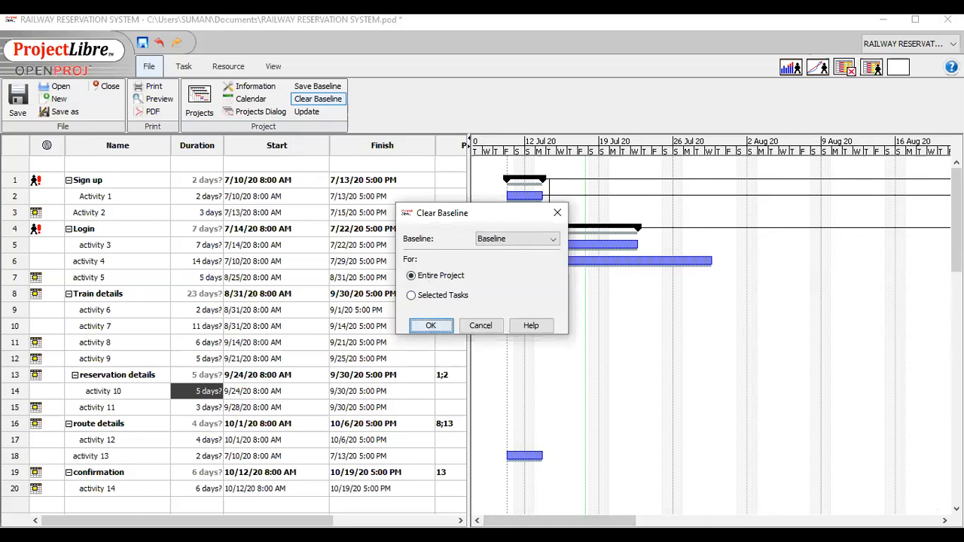
Save Baseline only for the selected "reservation details" task.
left_click_drag(609, 520, 560, 520)
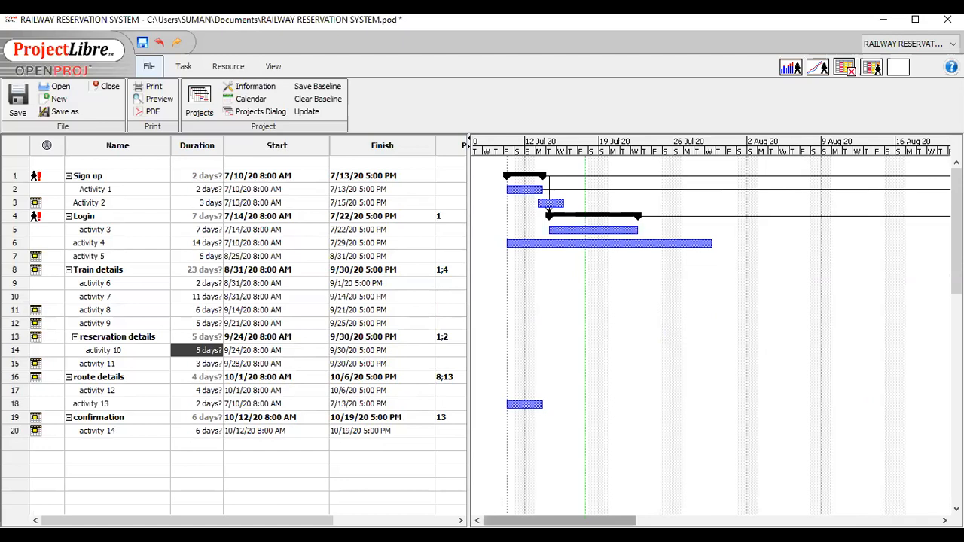
left_click_drag(559, 520, 603, 520)
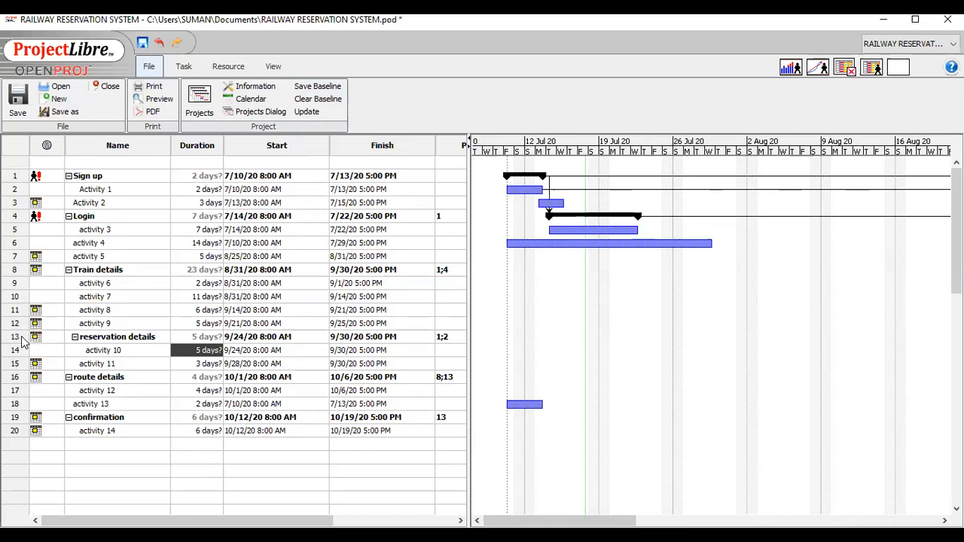
left_click(16, 338)
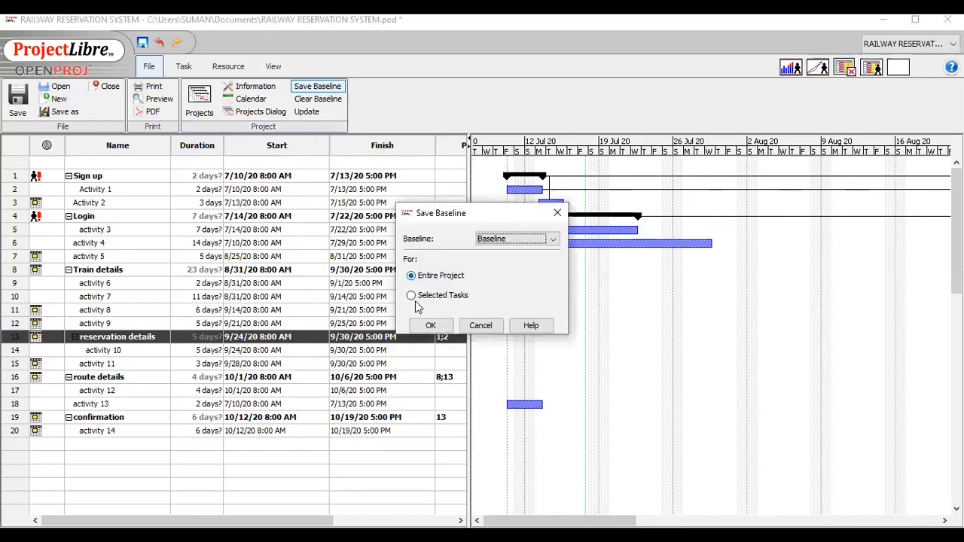
left_click(411, 296)
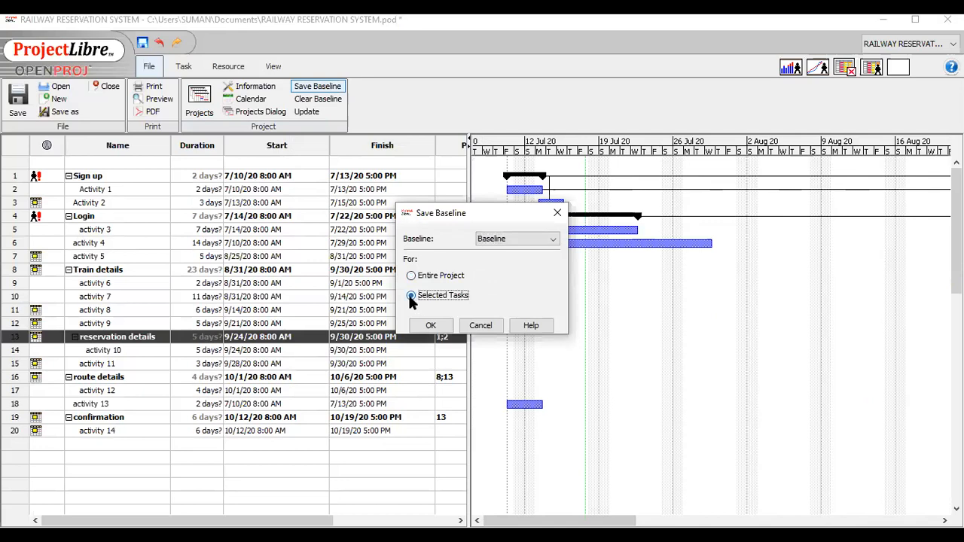
left_click(430, 327)
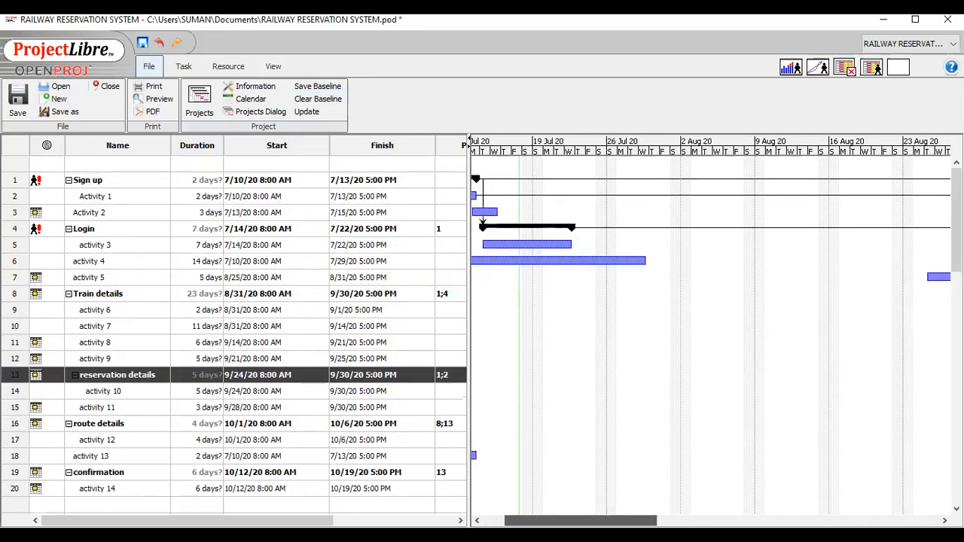
Check the "reservation details" baseline bar in the Gantt chart and clear Baseline for that selected task only.
left_click_drag(581, 520, 719, 367)
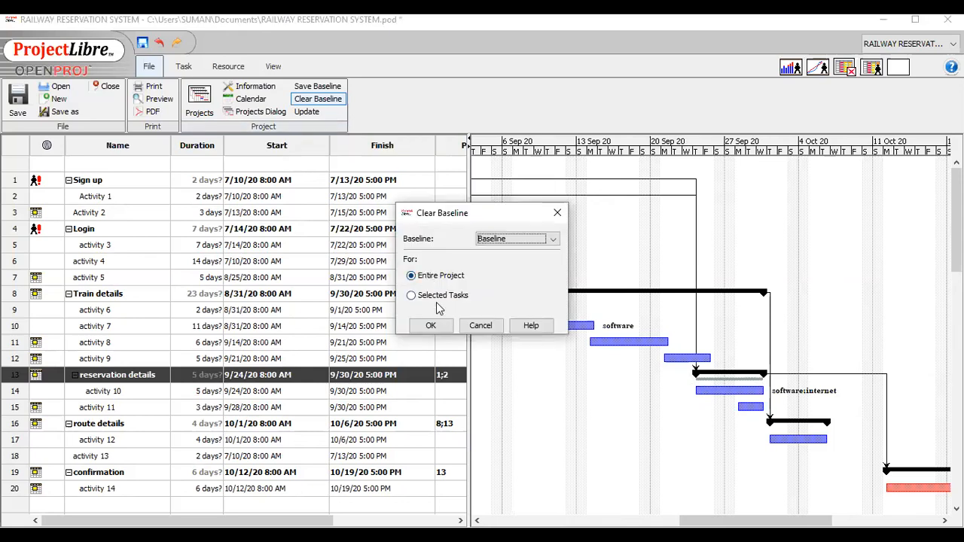
left_click(413, 297)
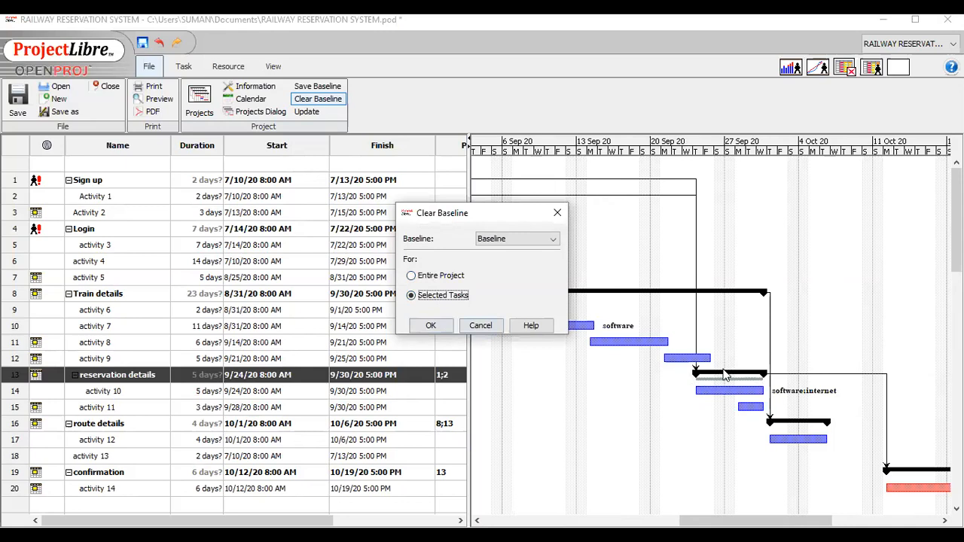
key("Return")
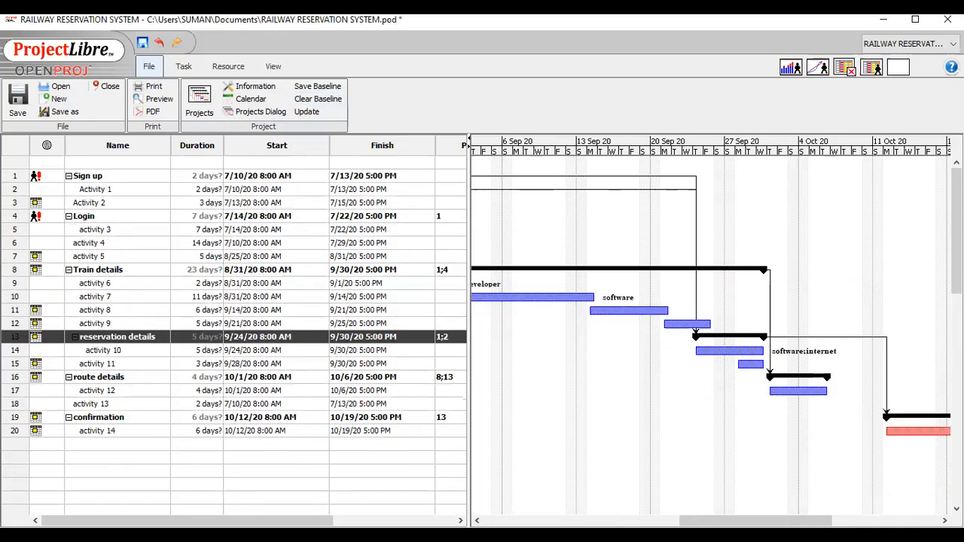
Save Baseline again for the selected "reservation details" task only.
left_click_drag(755, 520, 731, 521)
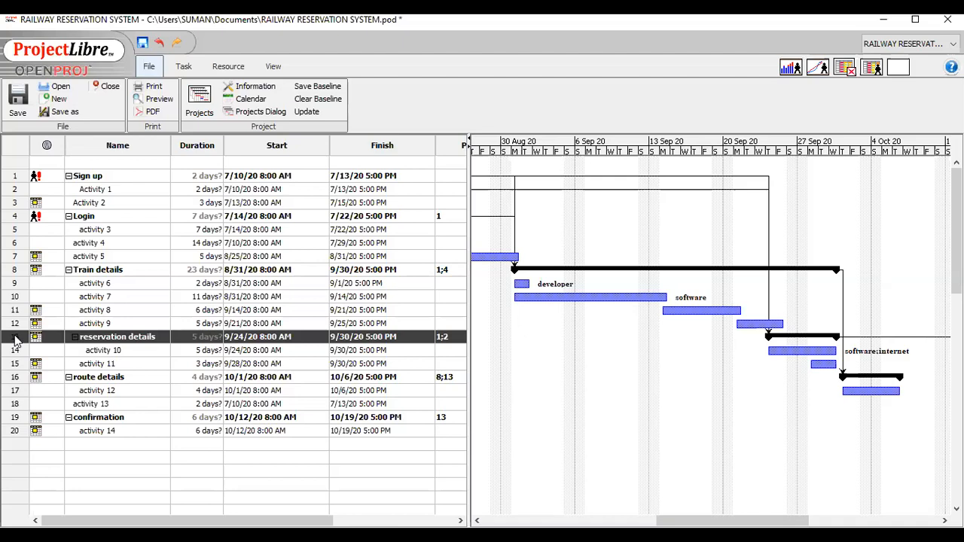
left_click(317, 88)
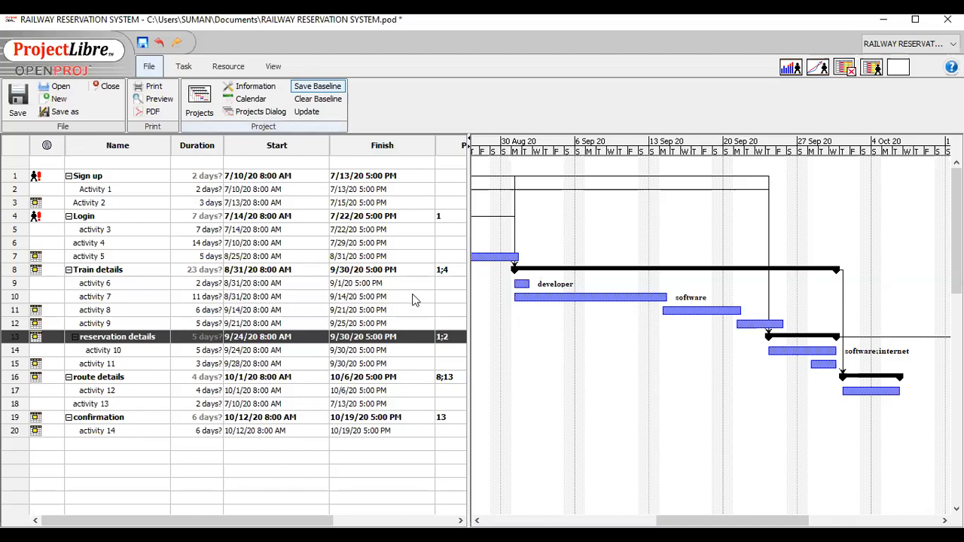
left_click(412, 297)
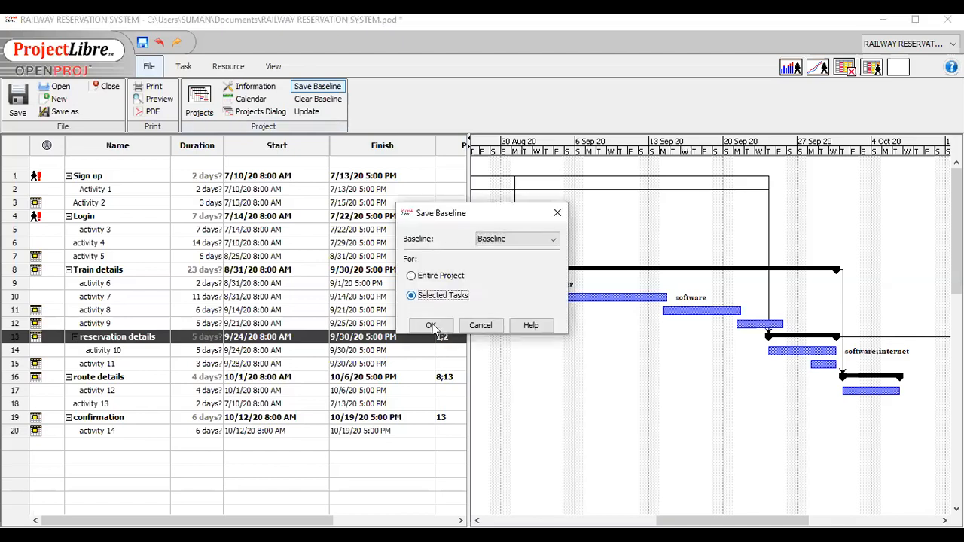
left_click(430, 329)
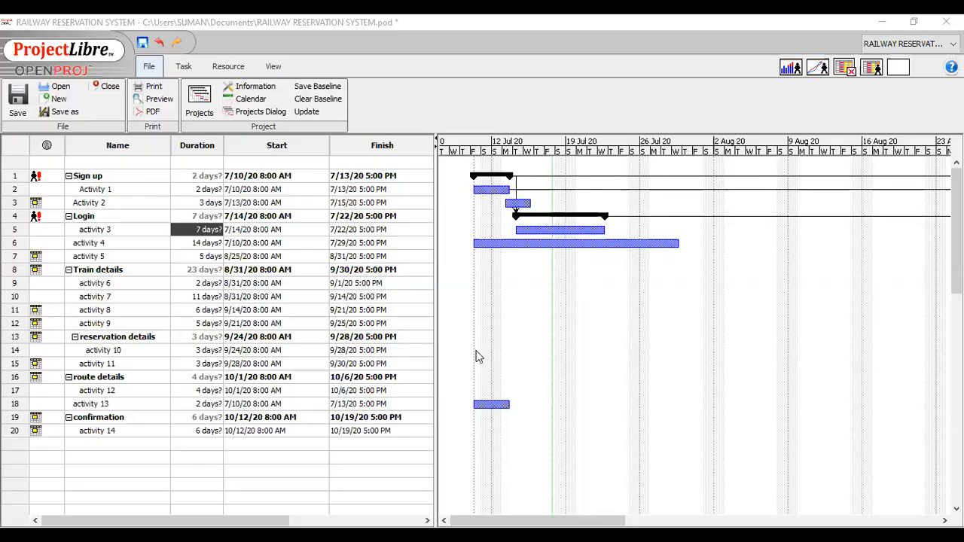
Look through the Gantt chart timeline and save Baseline for the selected activity 3 task only.
left_click_drag(503, 520, 536, 520)
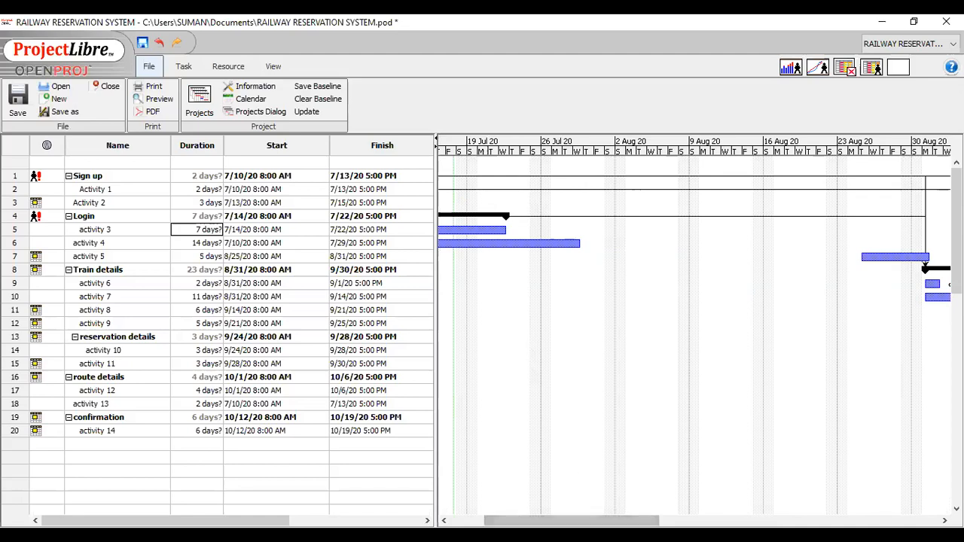
left_click_drag(572, 520, 642, 520)
left_click(474, 519)
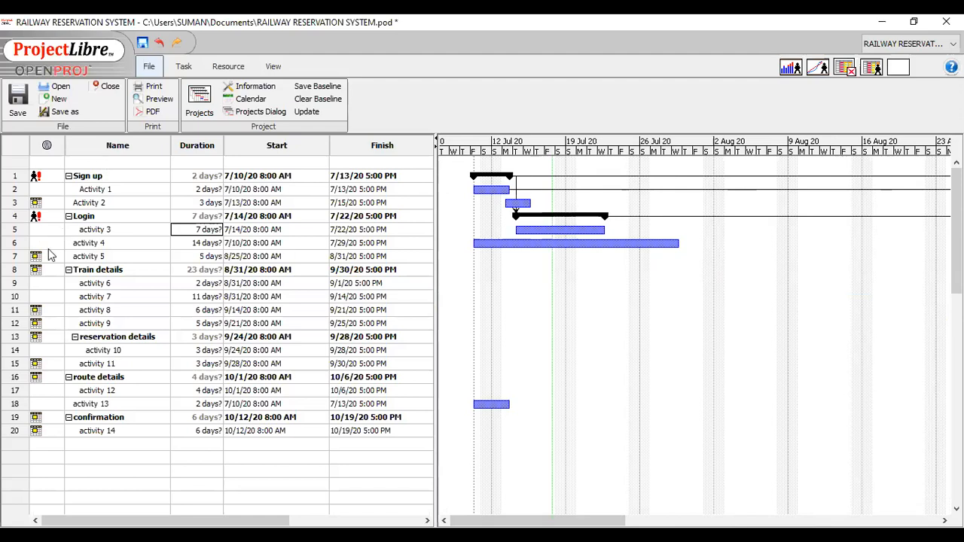
left_click(12, 232)
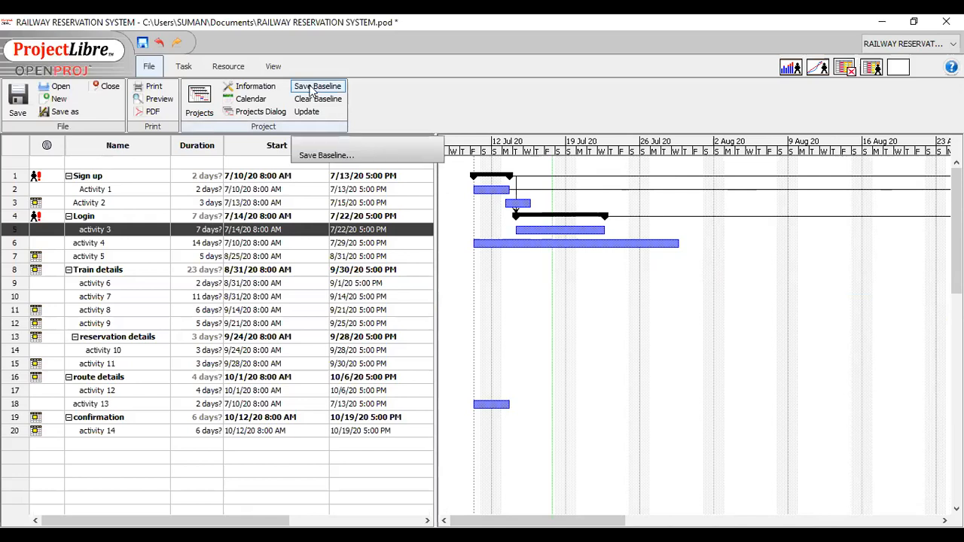
left_click(411, 296)
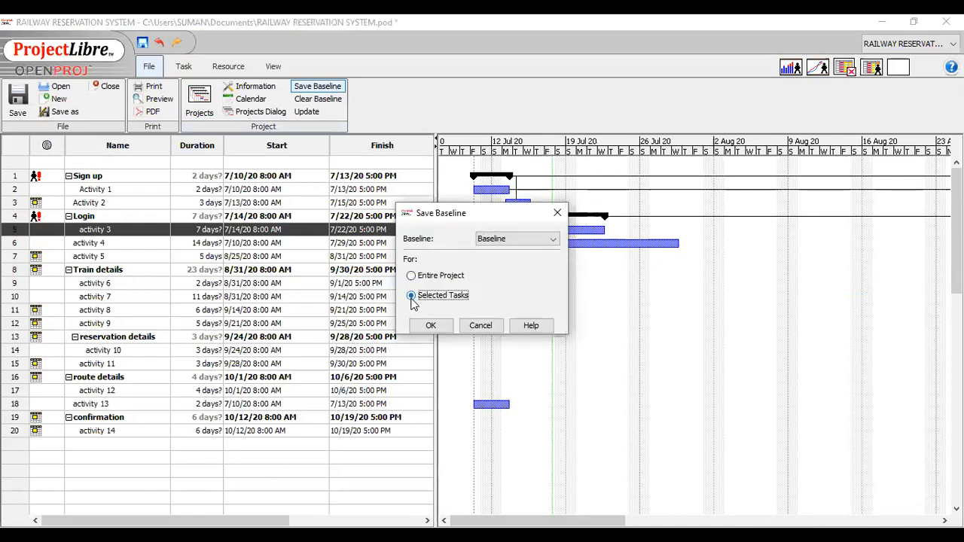
left_click(431, 325)
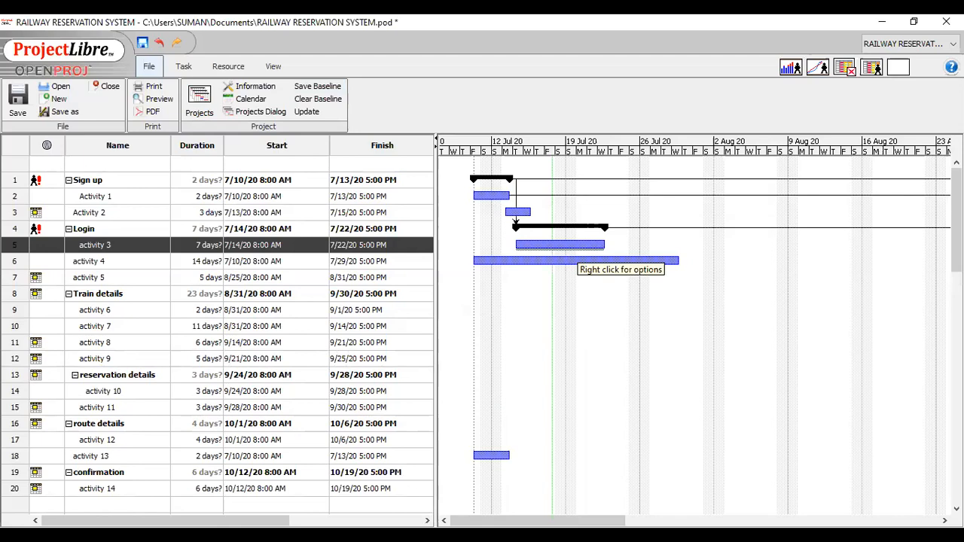
Set activity 3's finish date to 7/31/20 in its task information.
left_click_drag(501, 520, 700, 507)
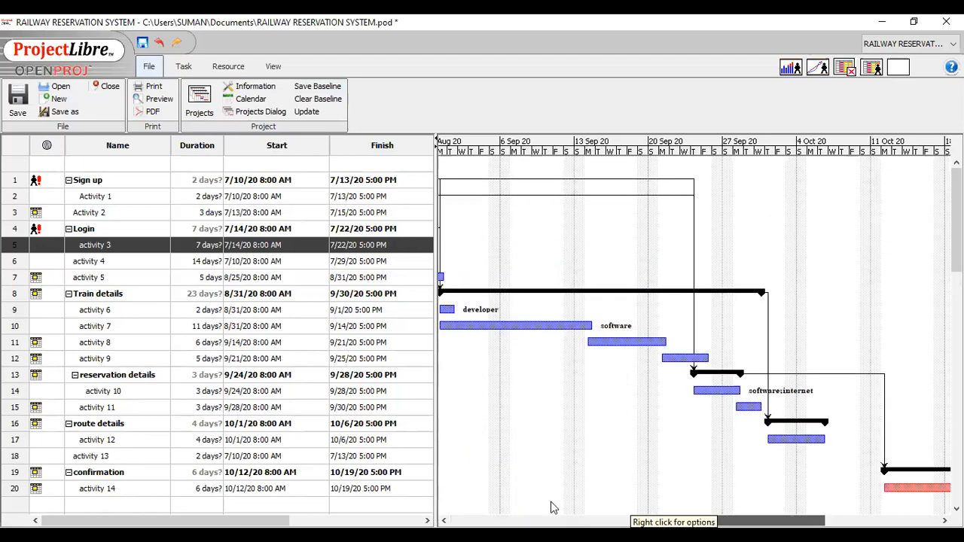
left_click_drag(481, 503, 475, 502)
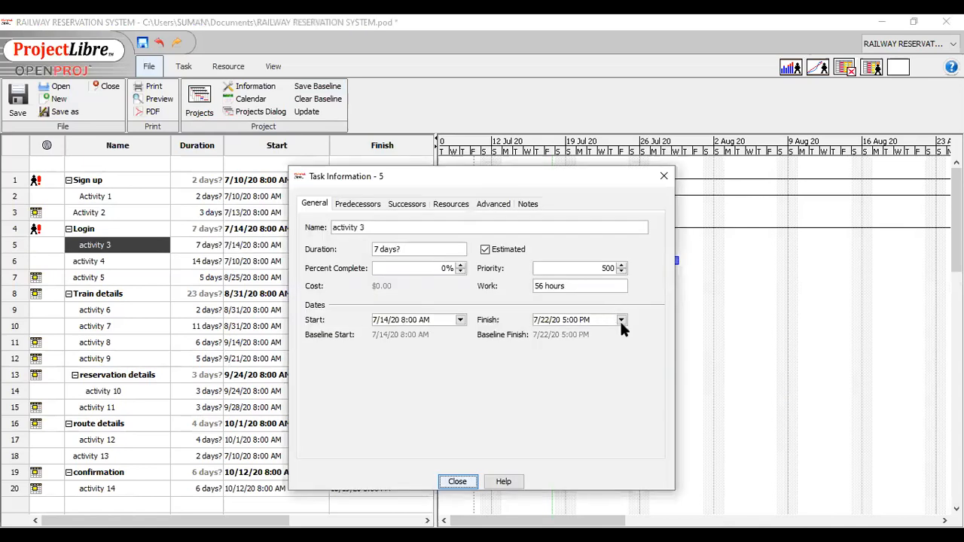
left_click(621, 321)
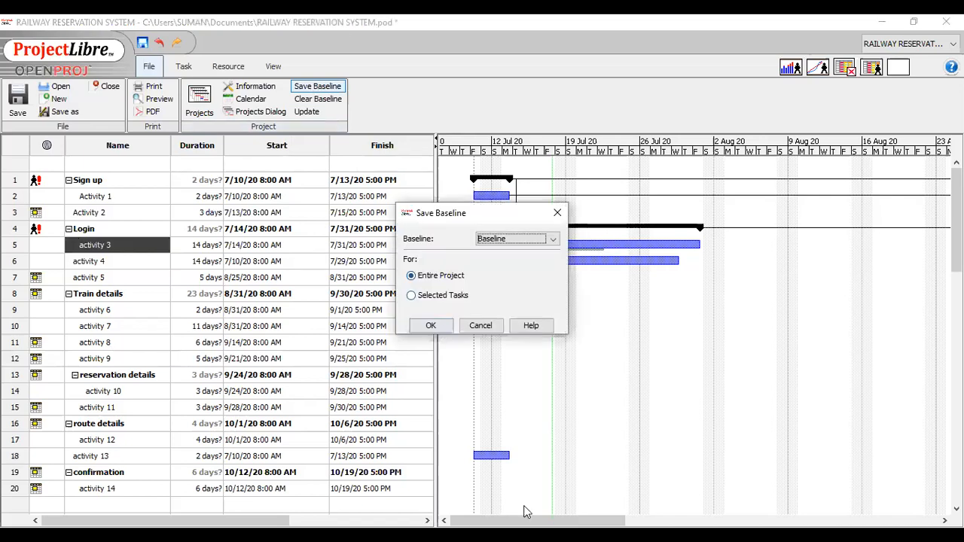
Save Baseline for the entire project, view its bars in the Gantt chart, and clear it for the entire project.
left_click(431, 325)
left_click_drag(576, 521, 486, 502)
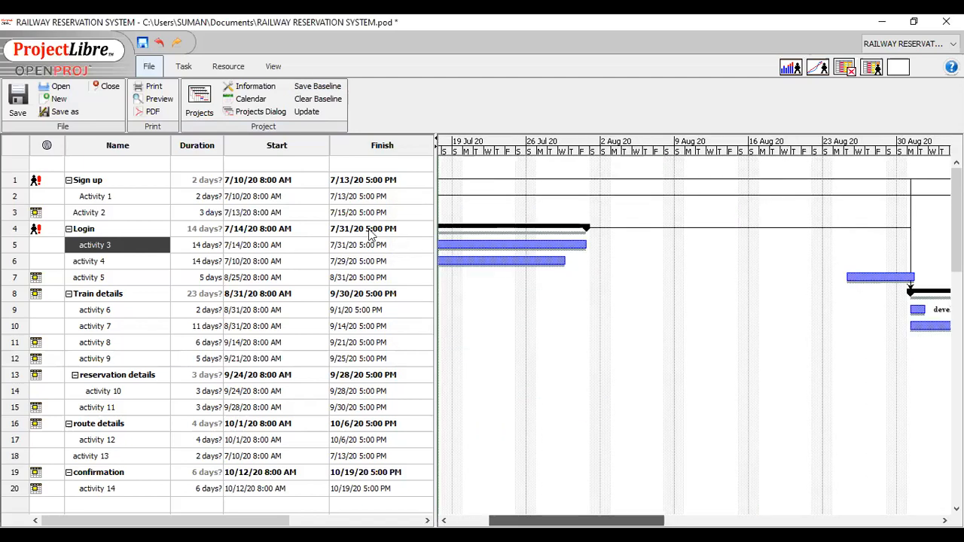
left_click(311, 103)
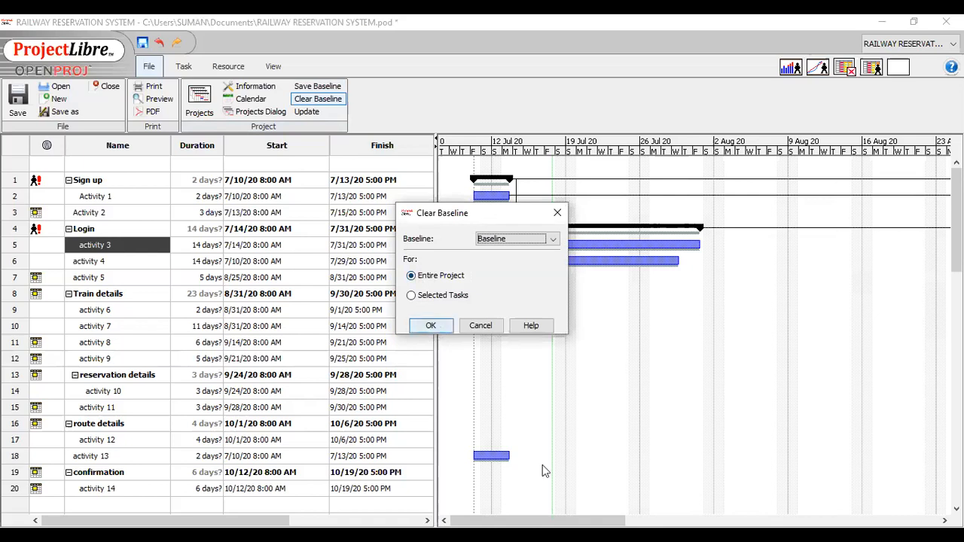
key("Return")
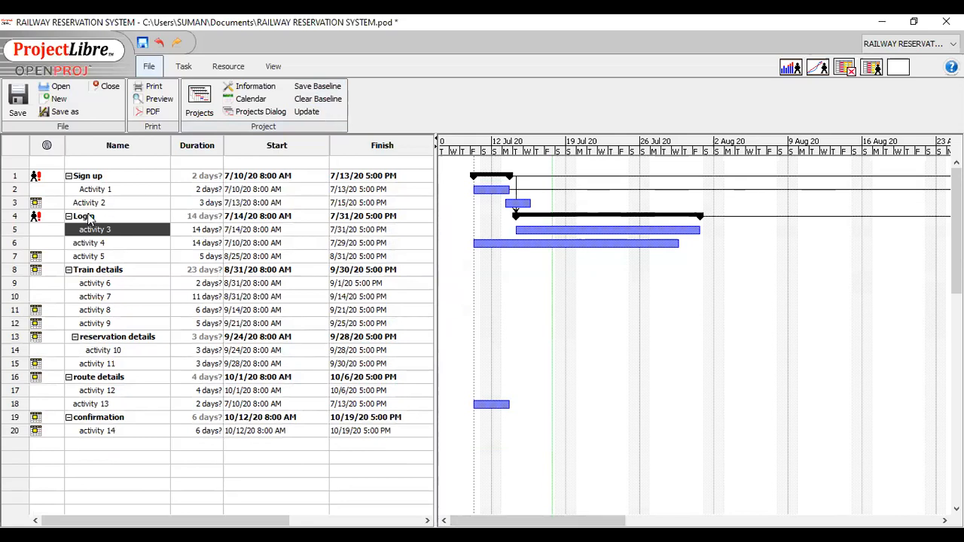
Save Baseline for only the rescheduled activity 3 task and check the Gantt chart for baseline bars.
left_click(16, 229)
left_click(316, 86)
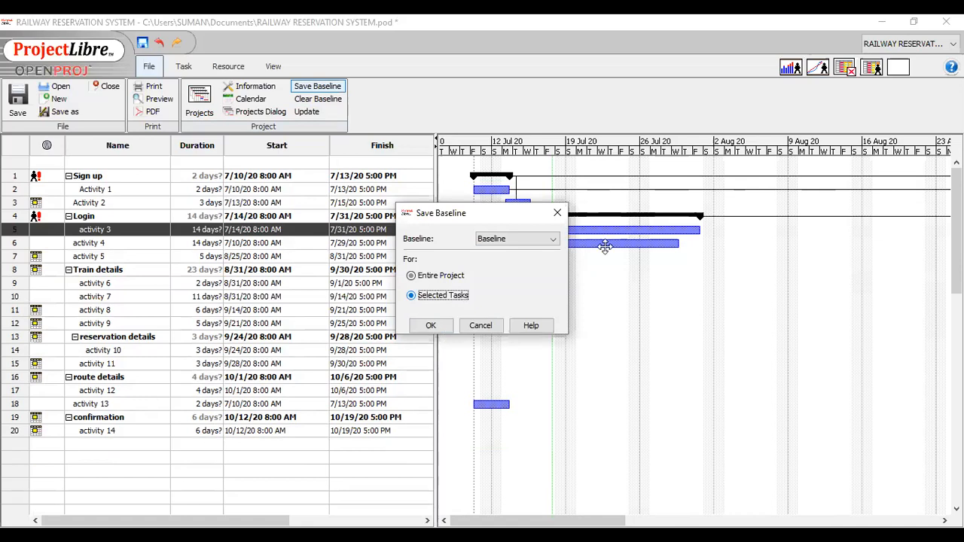
key("Return")
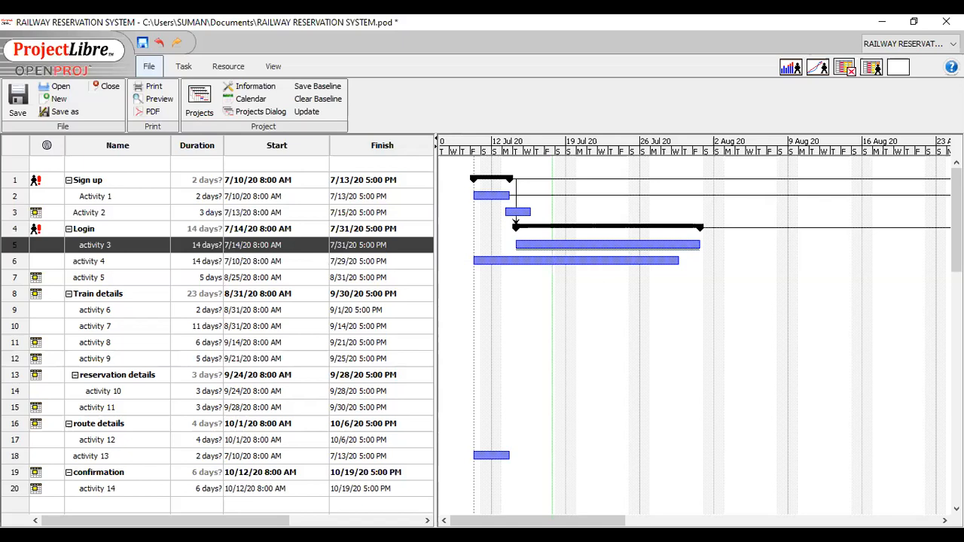
scroll(740, 496, "right", 10)
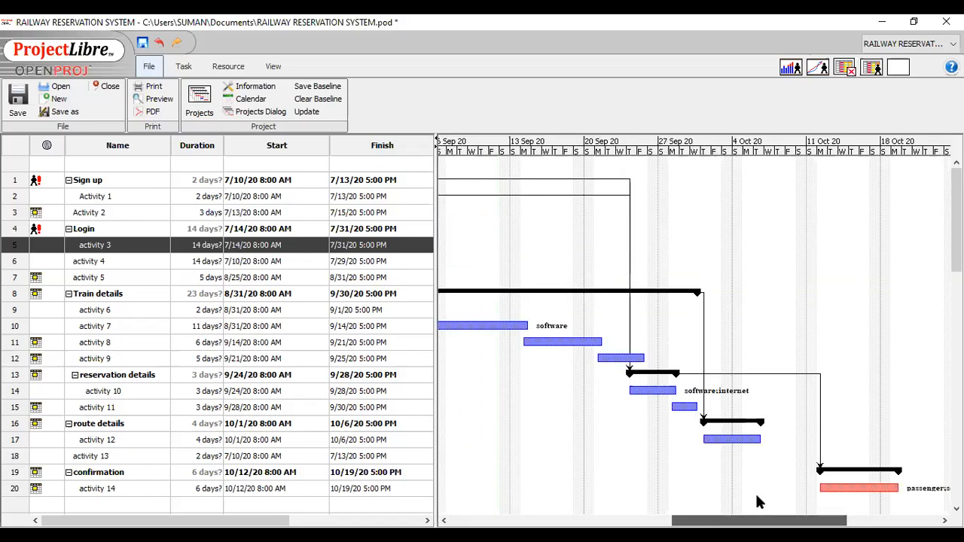
scroll(570, 306, "left", 3)
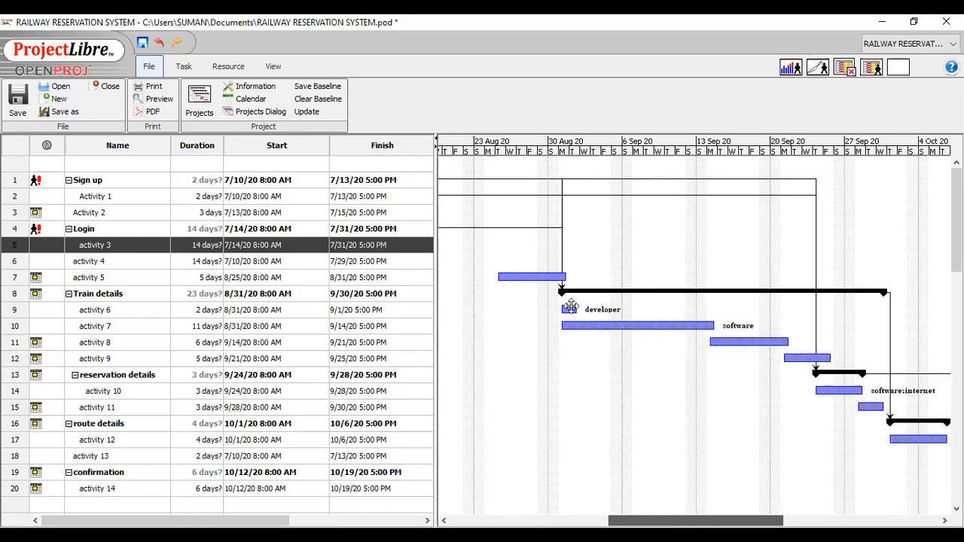
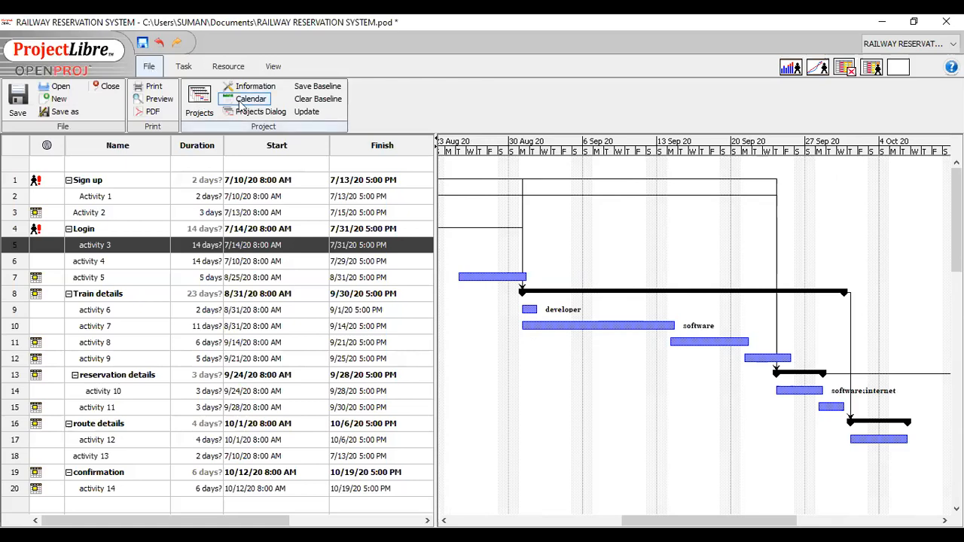
Open the project's working calendar settings and look through the list of available base calendars.
left_click(184, 68)
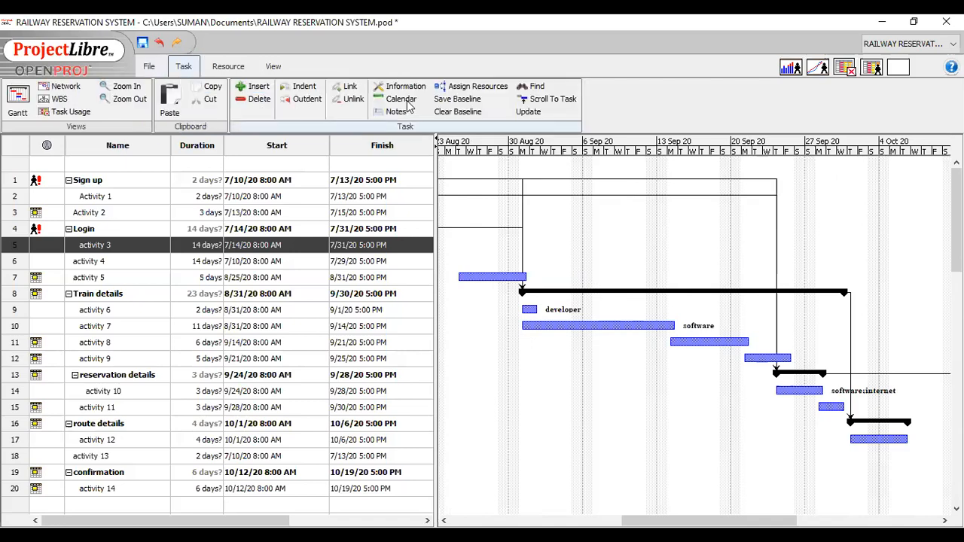
left_click(401, 100)
left_click(229, 67)
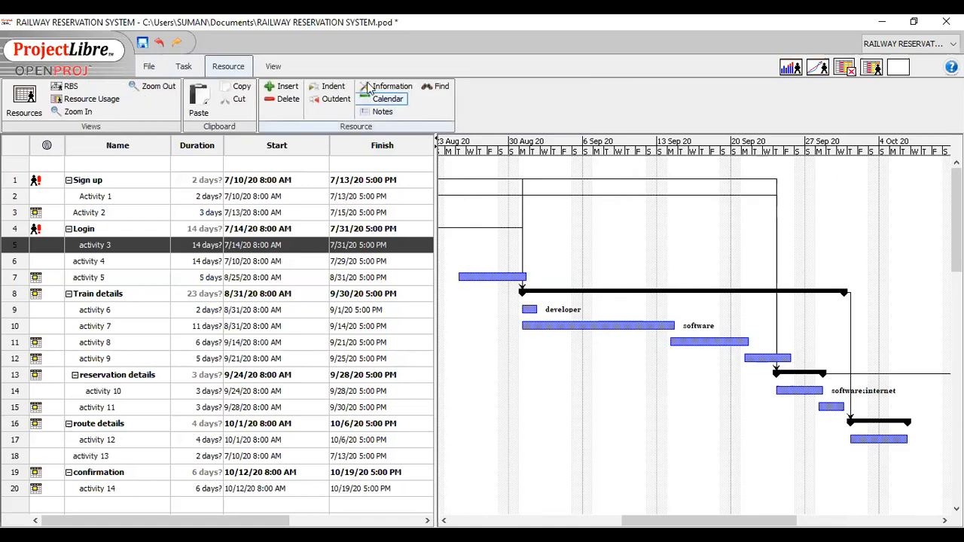
left_click(150, 68)
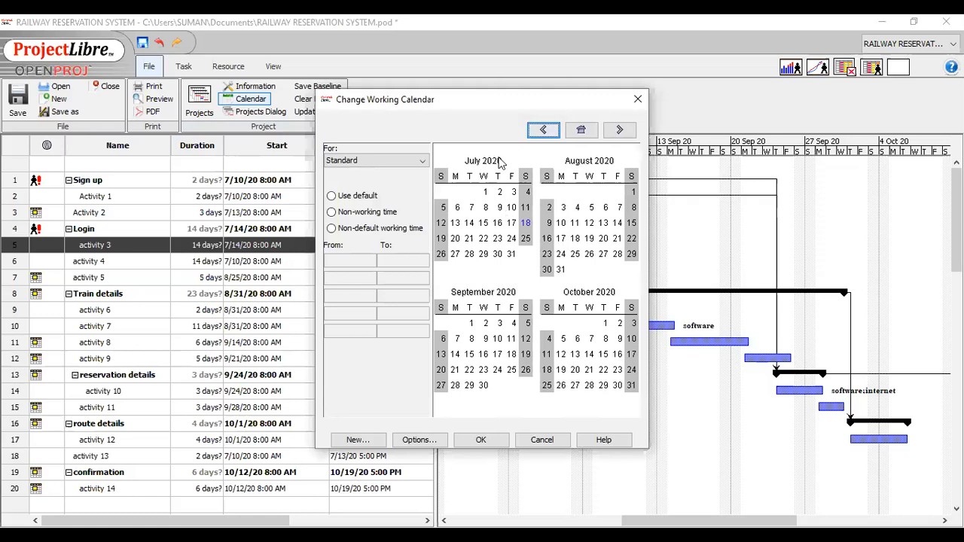
left_click(419, 160)
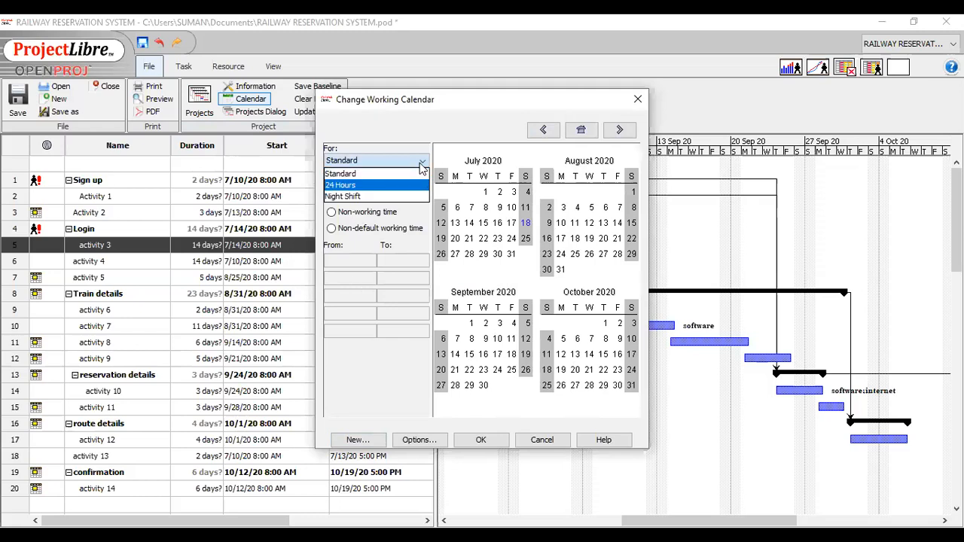
left_click(349, 203)
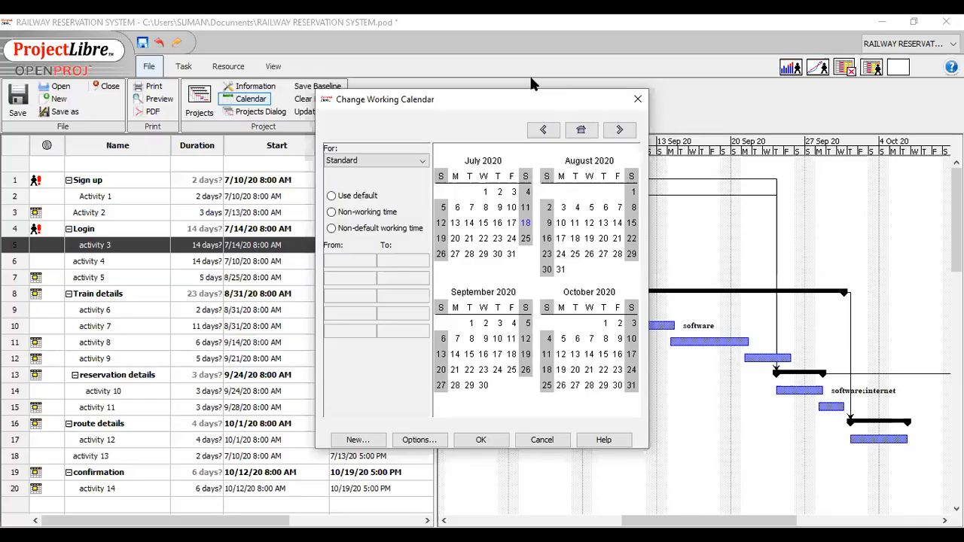
View the working days of the 24 Hours and Night Shift calendars and return to the Standard calendar.
left_click(410, 164)
left_click(376, 175)
left_click(526, 223)
left_click(406, 160)
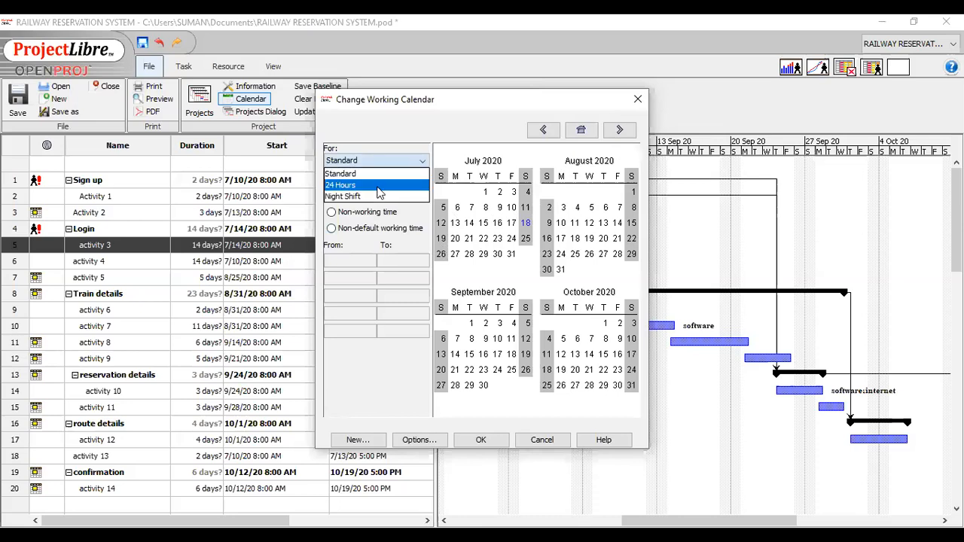
left_click(380, 186)
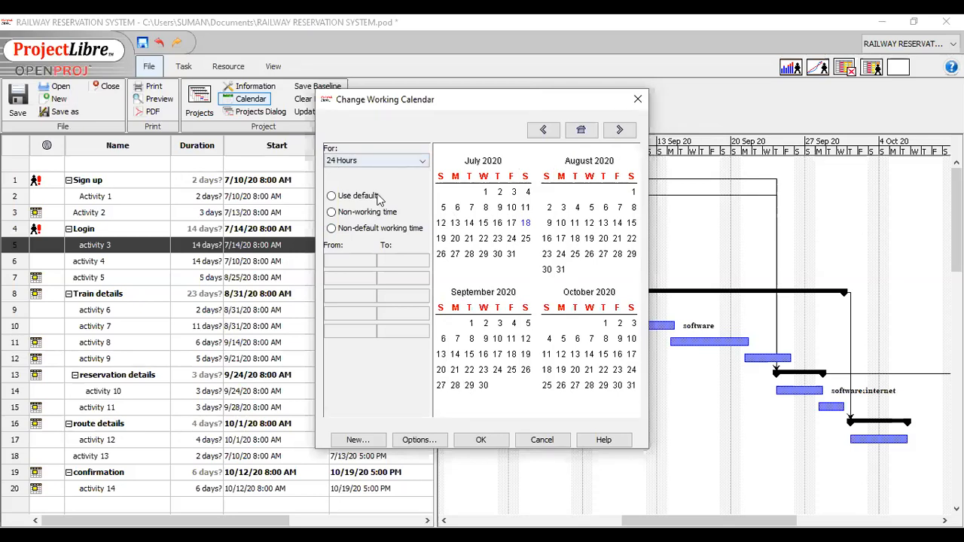
left_click(381, 161)
left_click(381, 197)
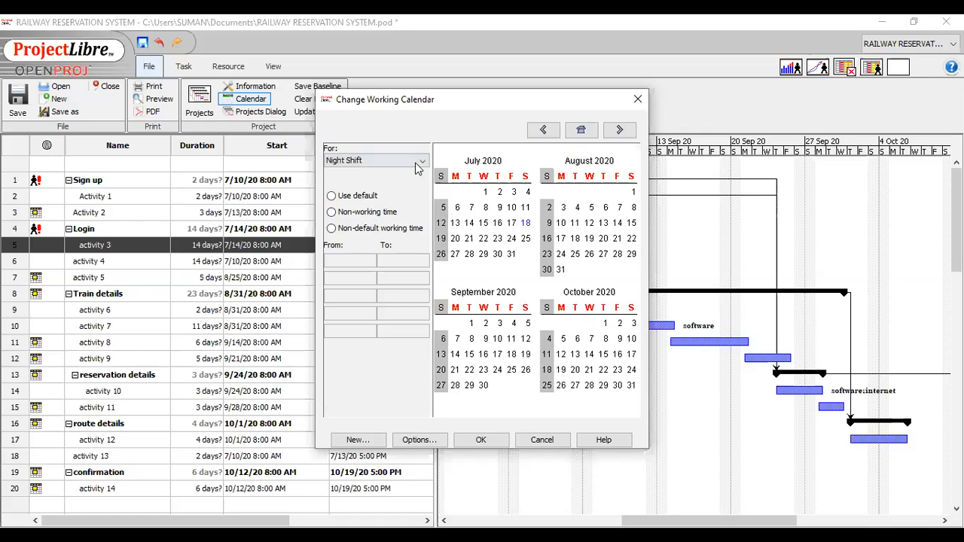
left_click(389, 171)
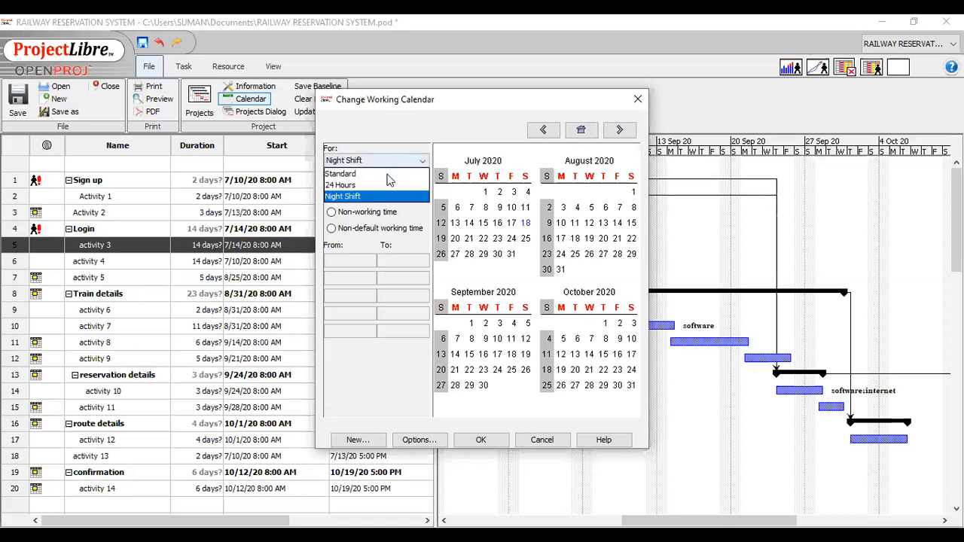
left_click(389, 175)
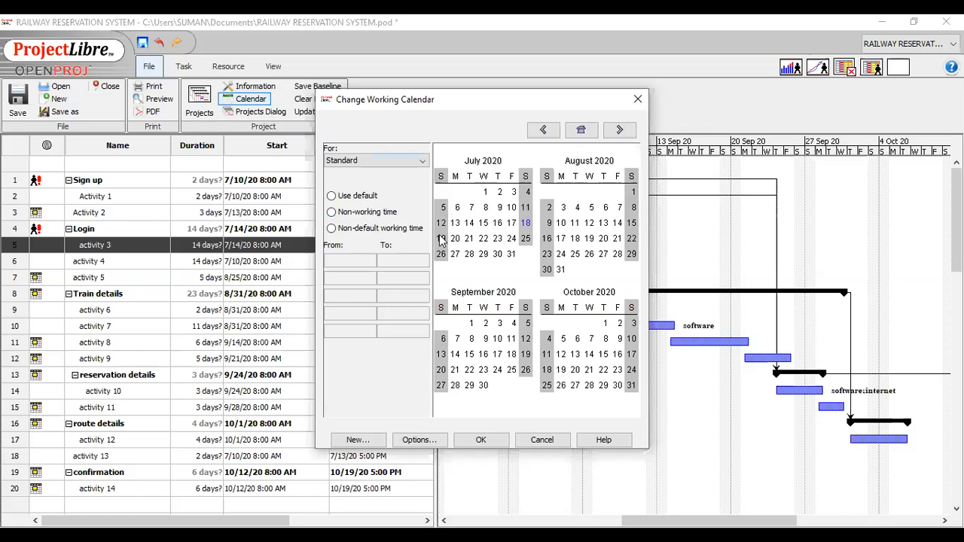
Try the non-default working, non-working and default time options on July 8, 2020 in the Standard calendar.
left_click(485, 208)
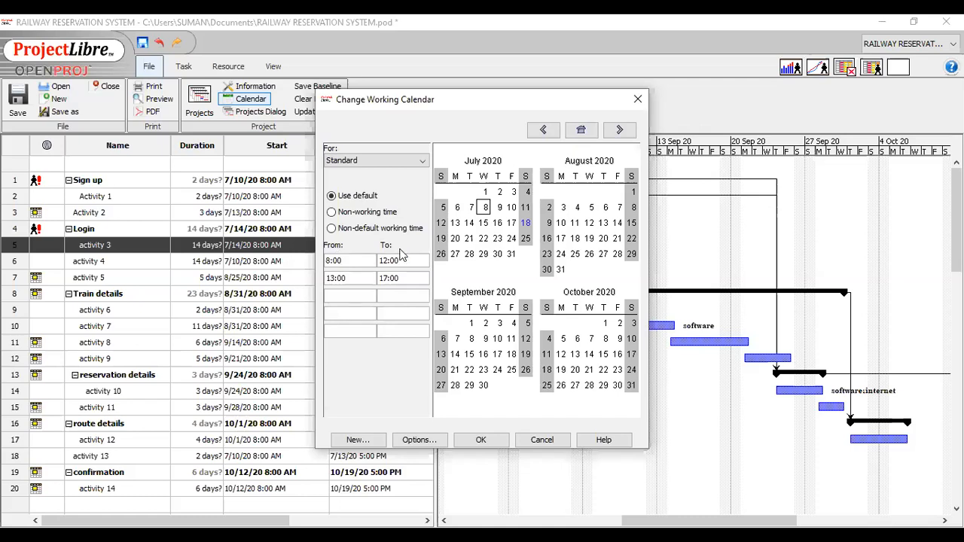
left_click(347, 296)
left_click(331, 213)
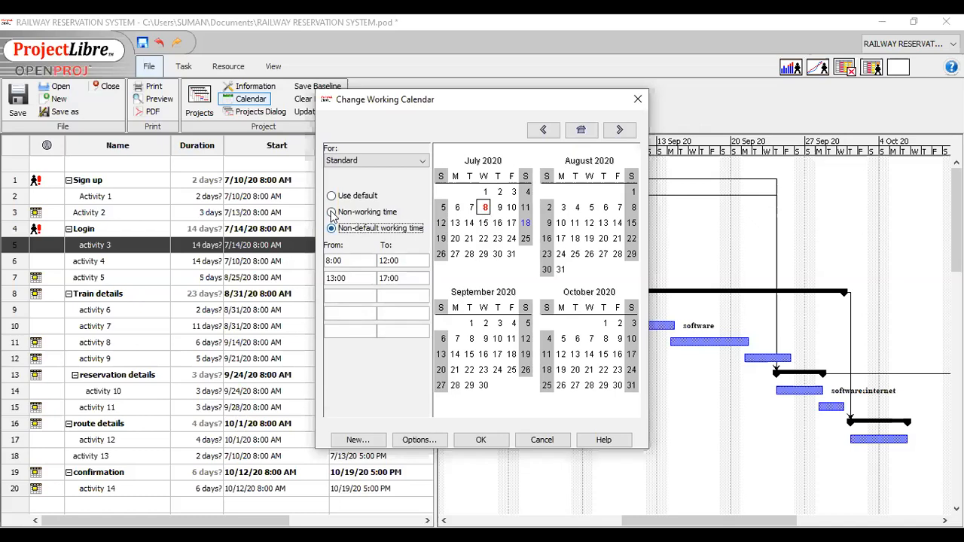
left_click(332, 213)
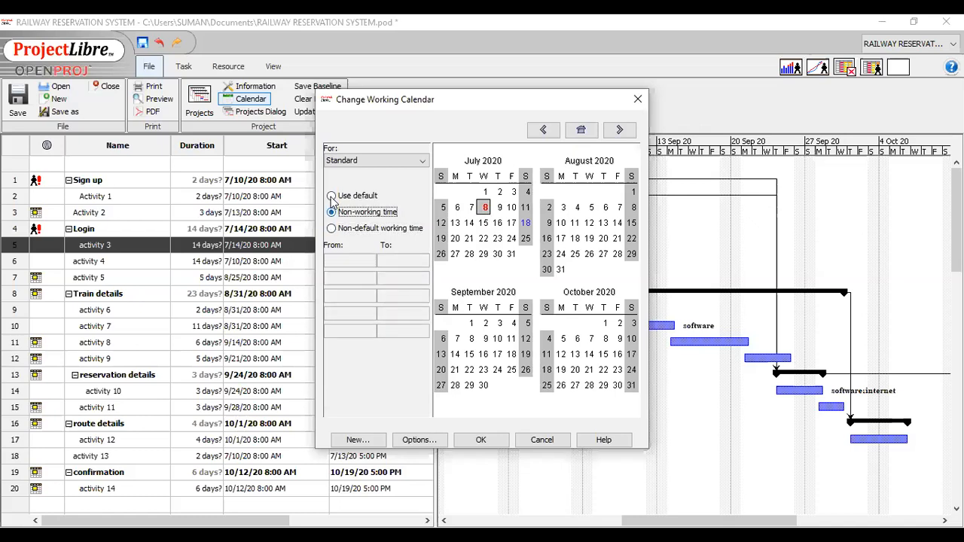
left_click(332, 197)
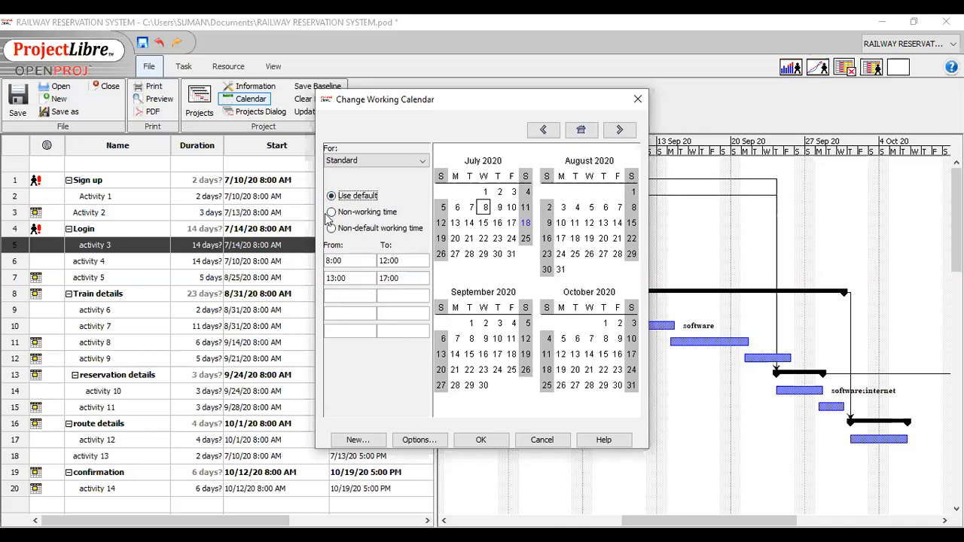
left_click(333, 214)
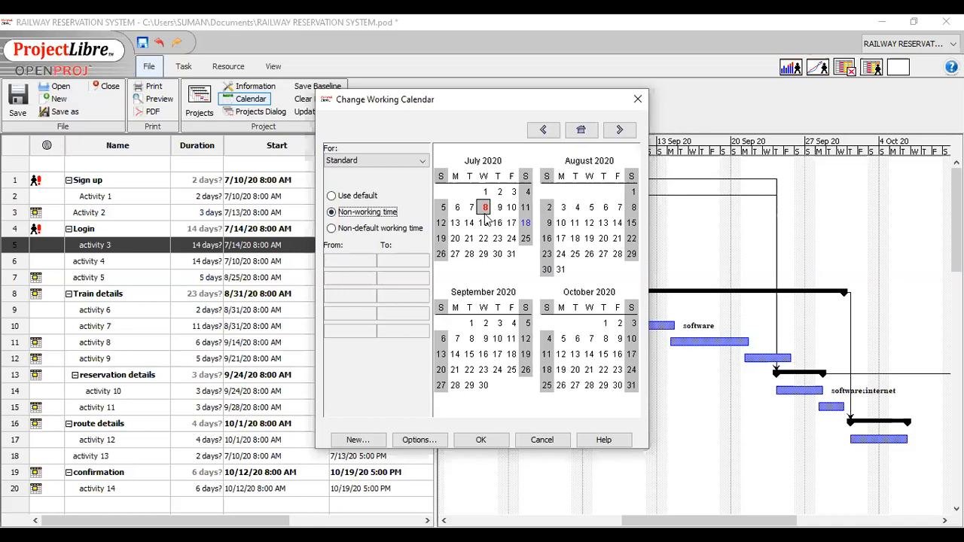
left_click(359, 235)
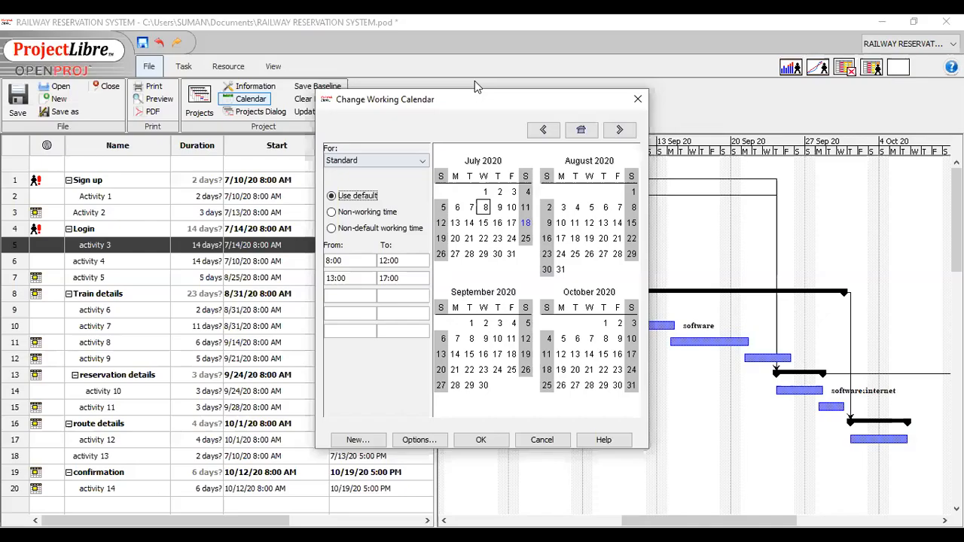
Try non-working and non-default working time for July 8, 2020 in the 24 Hours calendar.
left_click(421, 160)
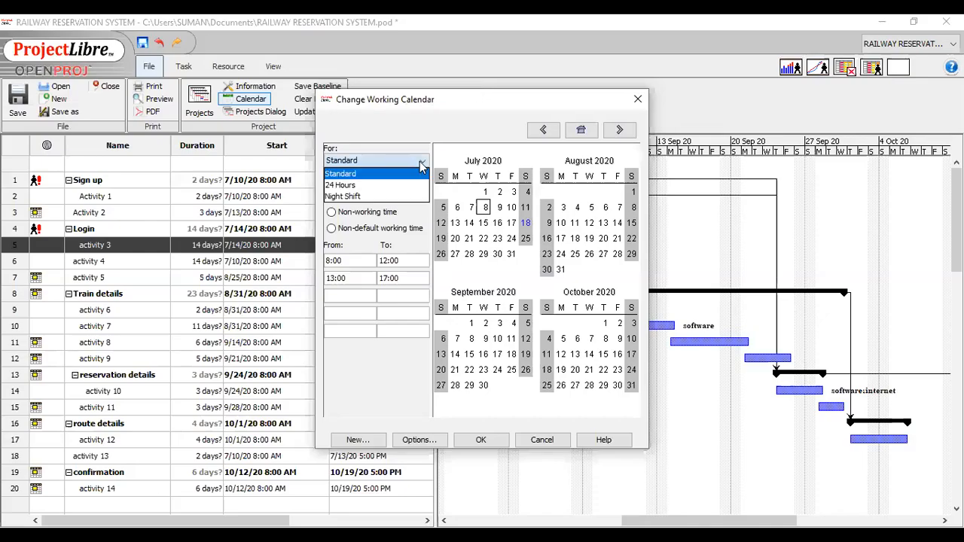
left_click(367, 192)
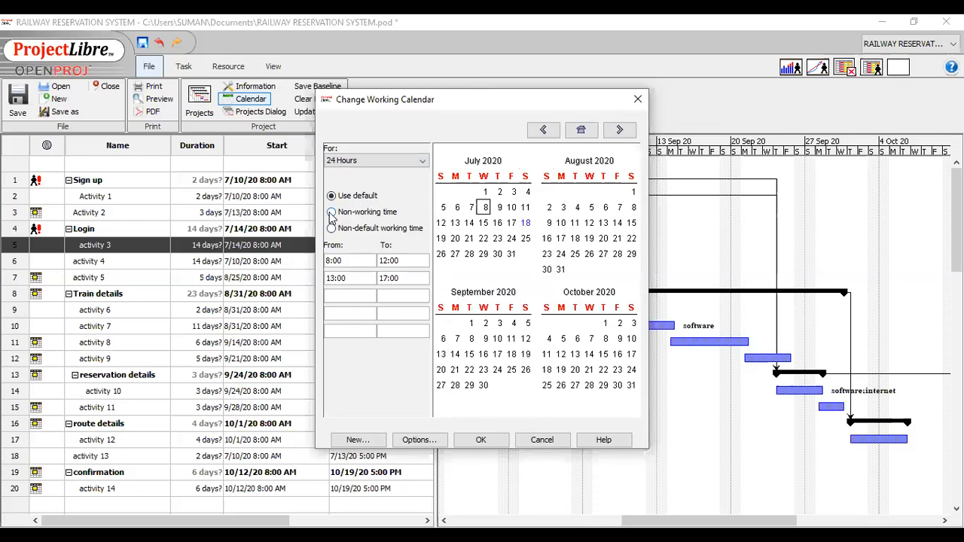
left_click(377, 214)
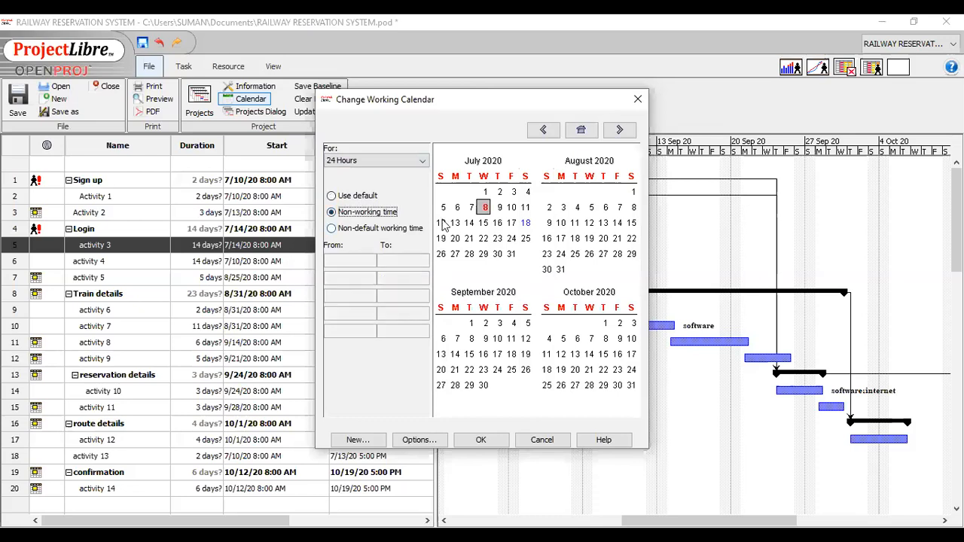
left_click(332, 233)
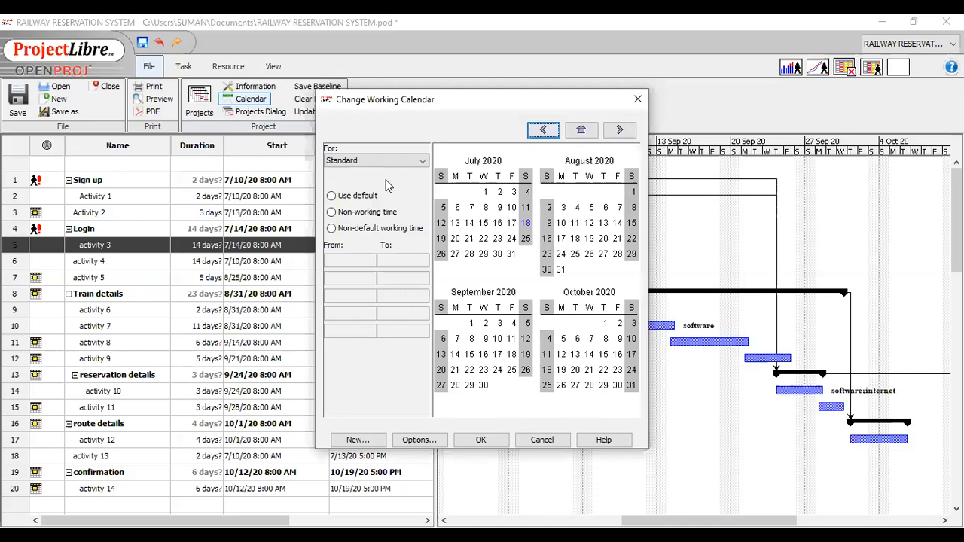
In the Standard calendar, mark July 8, 2020 as non-working time and July 19, 2020 as non-default working time.
left_click(486, 208)
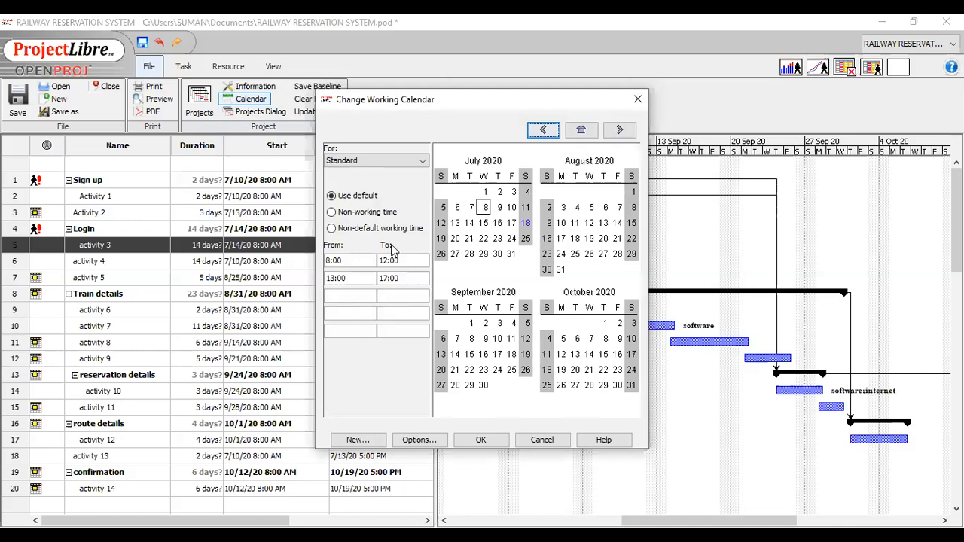
left_click(331, 212)
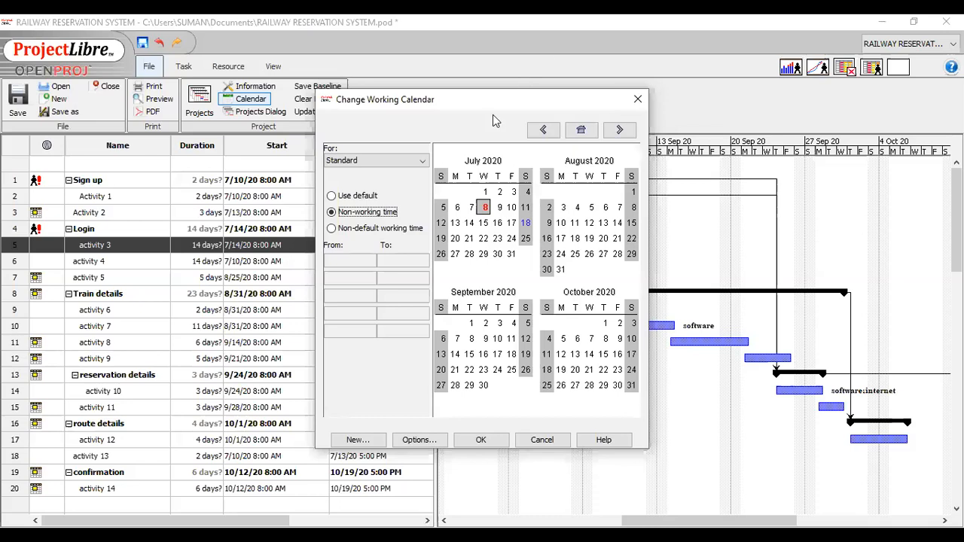
left_click(468, 240)
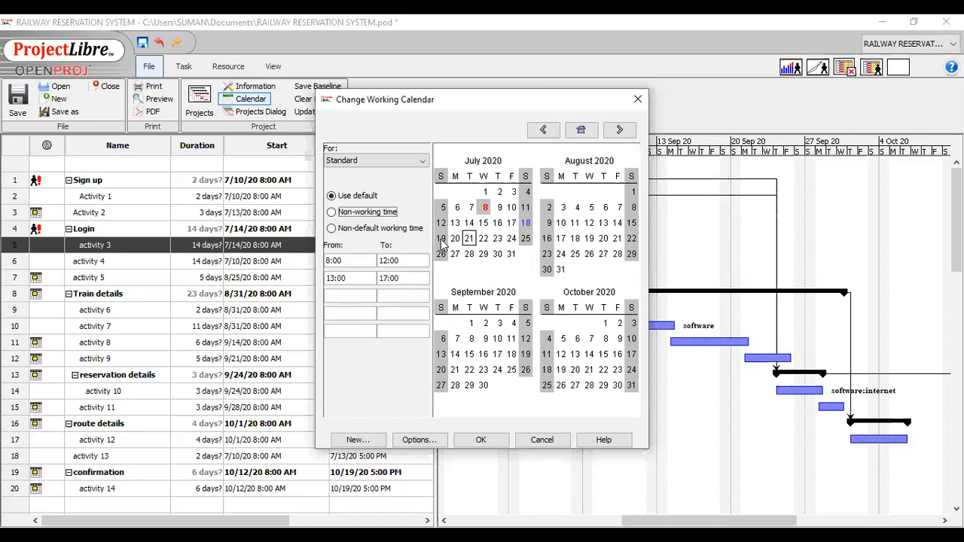
left_click(441, 240)
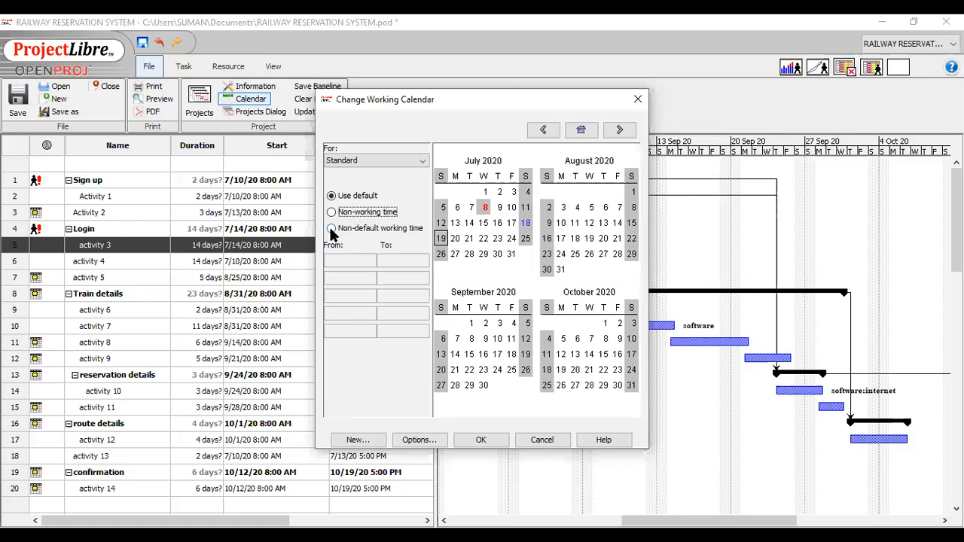
left_click(332, 229)
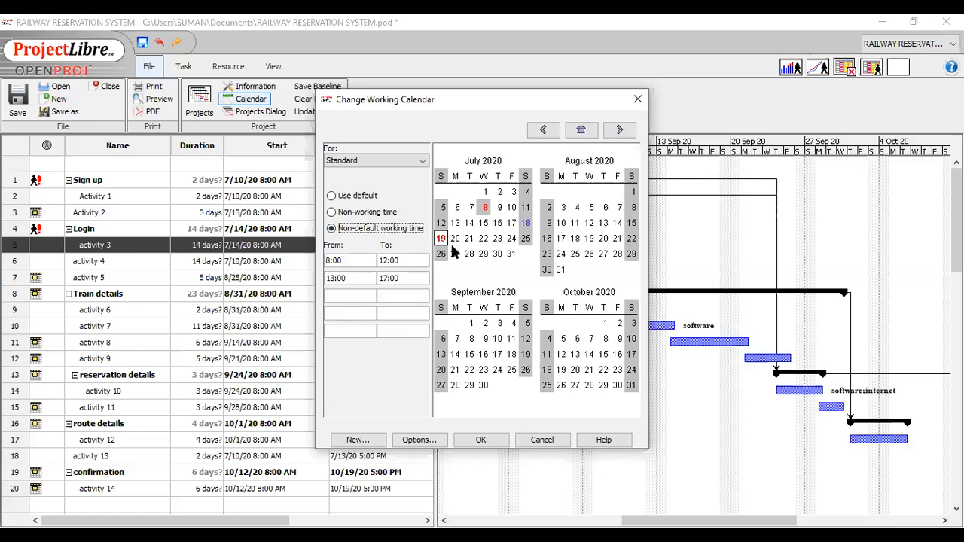
left_click(341, 297)
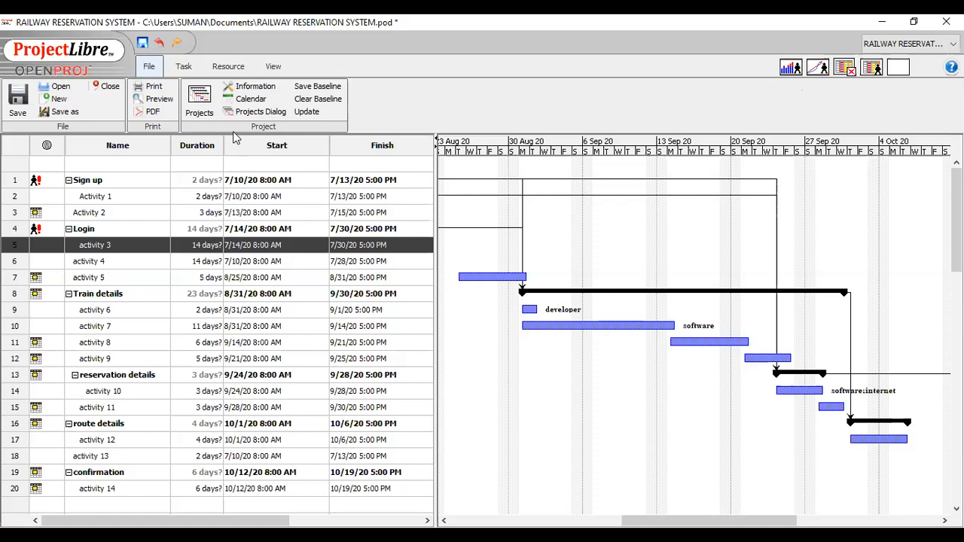
Create a new base calendar named mycal and check it in the list of calendars.
left_click(248, 101)
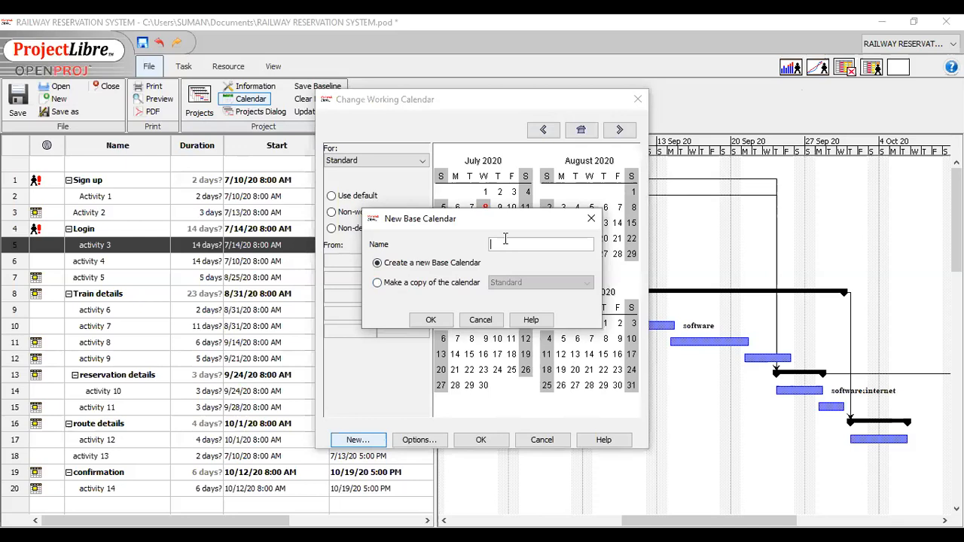
left_click(378, 265)
left_click(502, 245)
type("mycal")
left_click(444, 321)
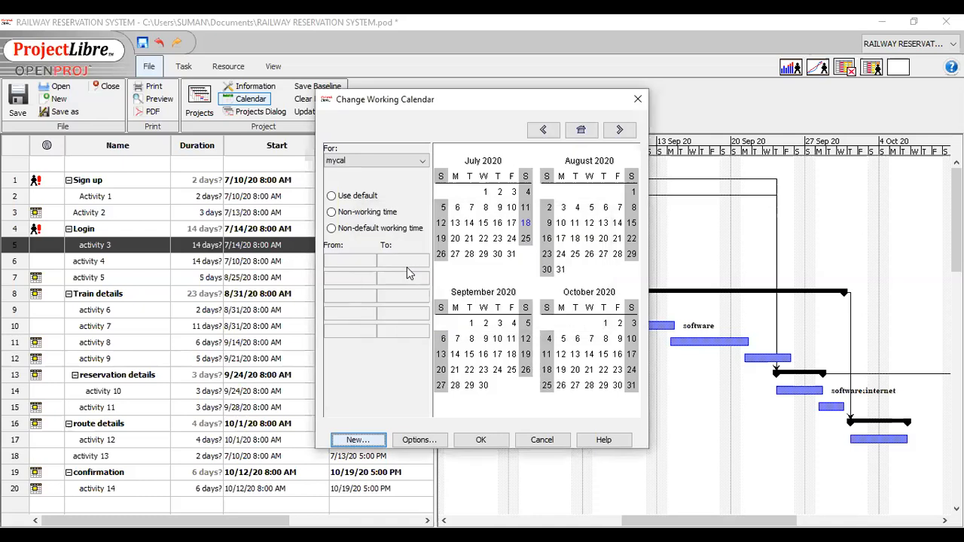
left_click(420, 164)
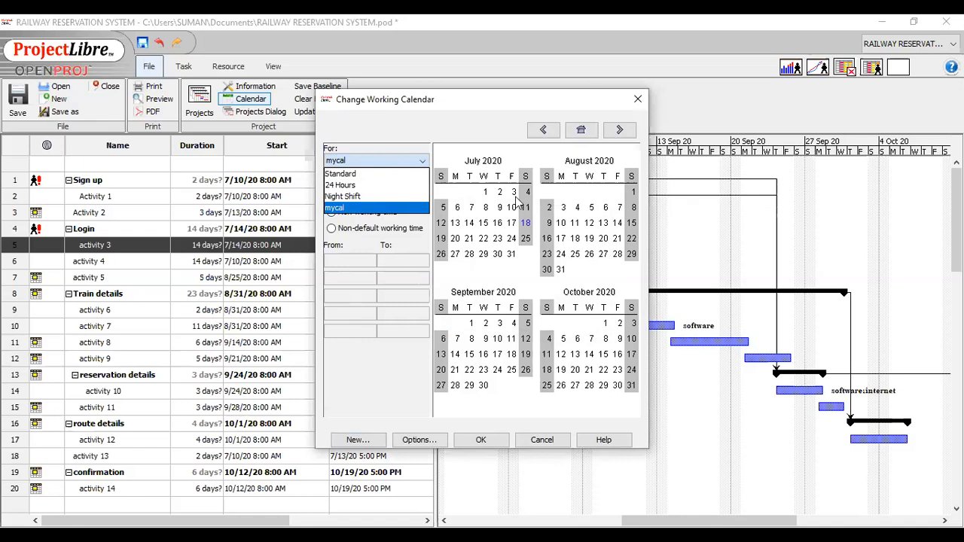
left_click(378, 391)
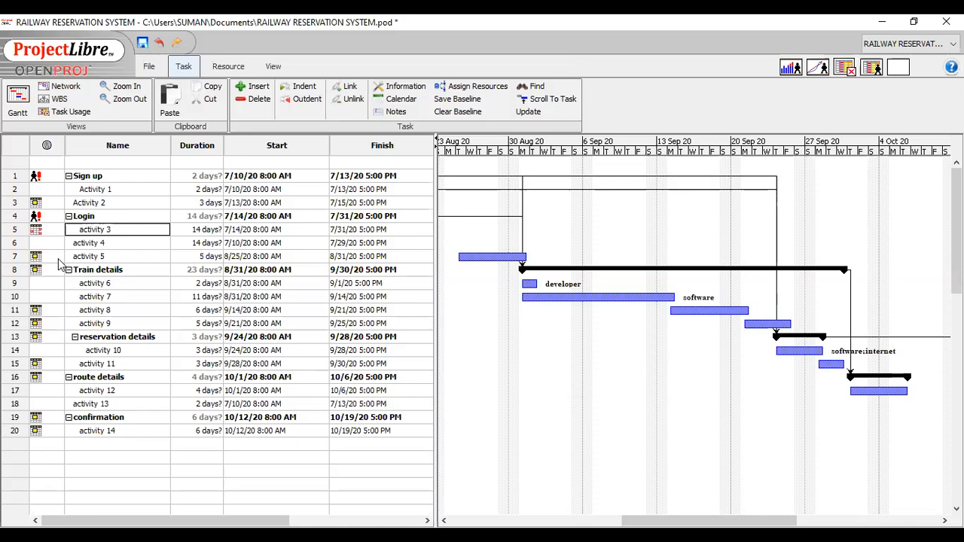
Assign the mycal task calendar to activity 5 and enable ignoring the resource calendar.
mouse_move(59, 259)
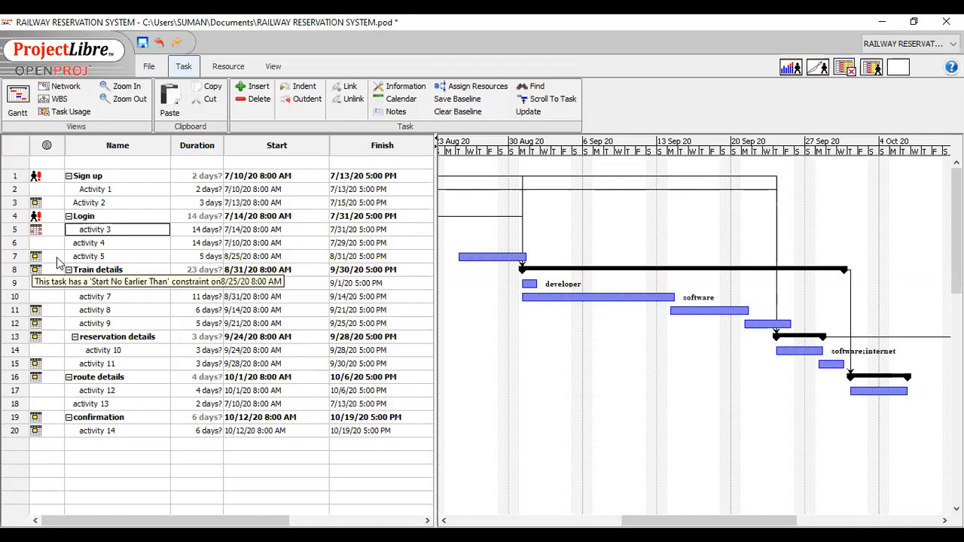
left_click(59, 260)
double_click(65, 256)
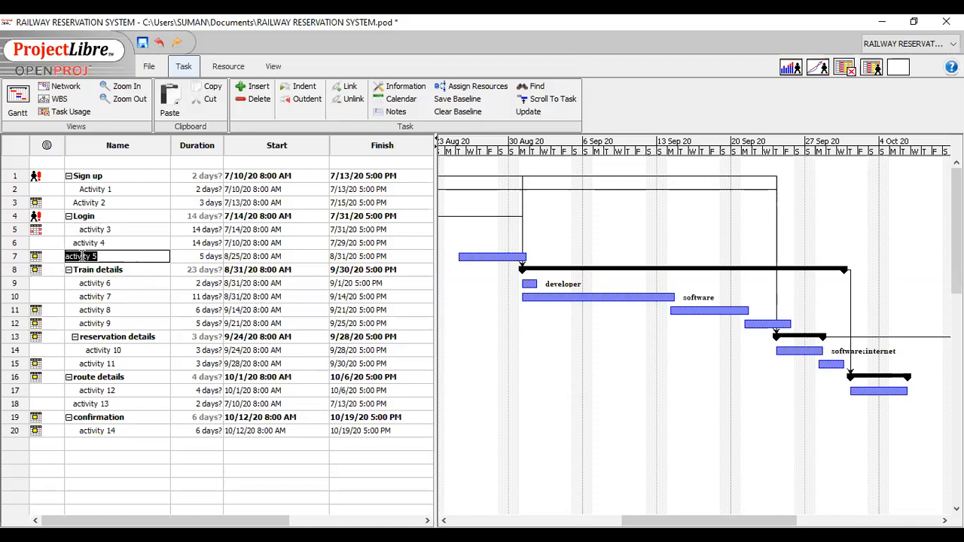
double_click(125, 257)
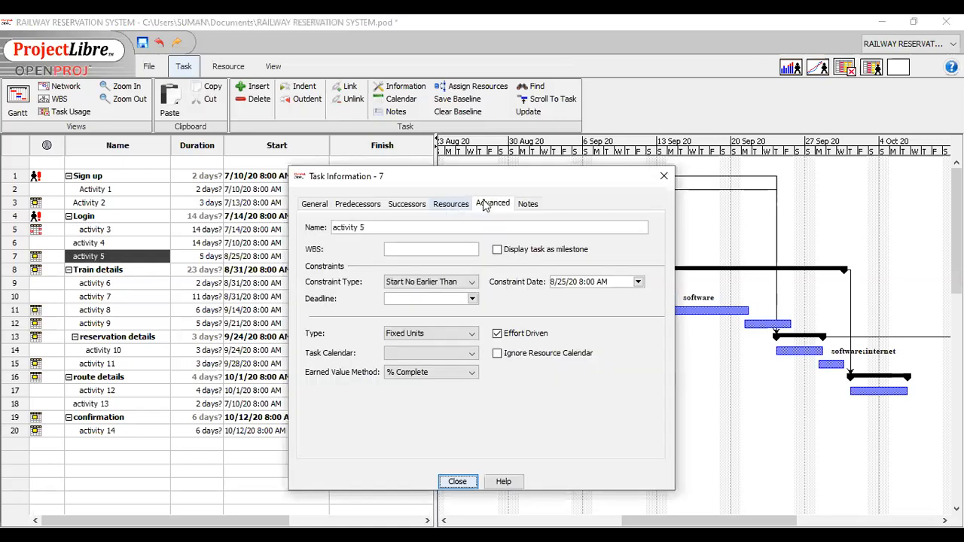
left_click(486, 204)
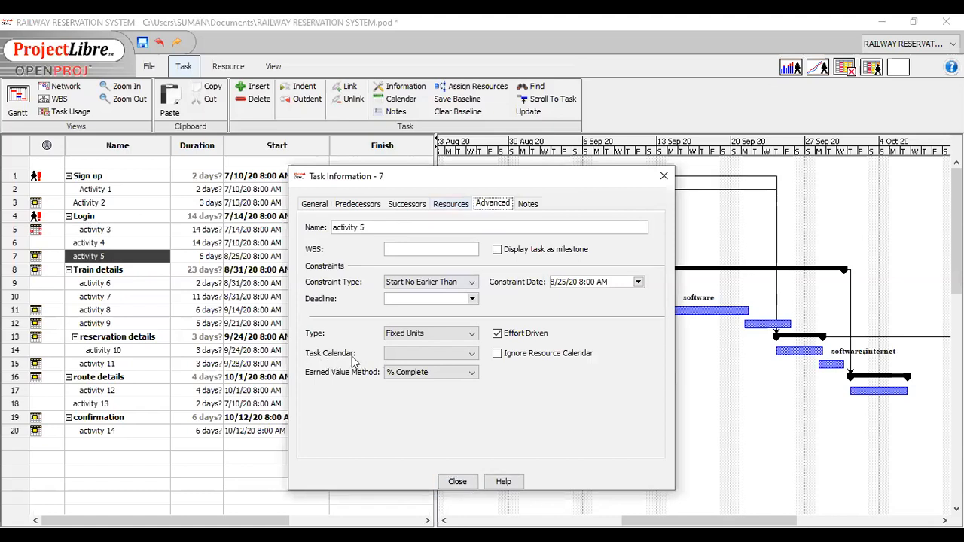
left_click(472, 357)
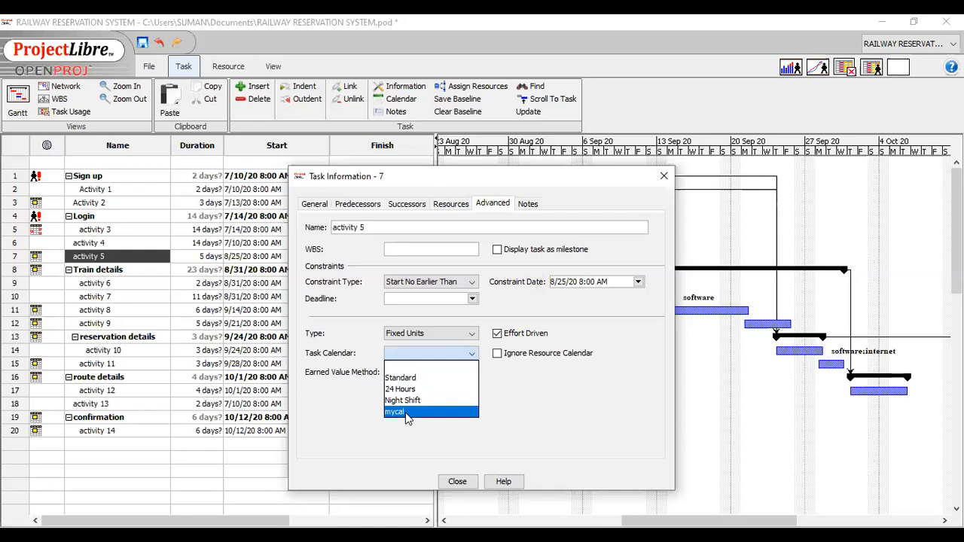
left_click(406, 412)
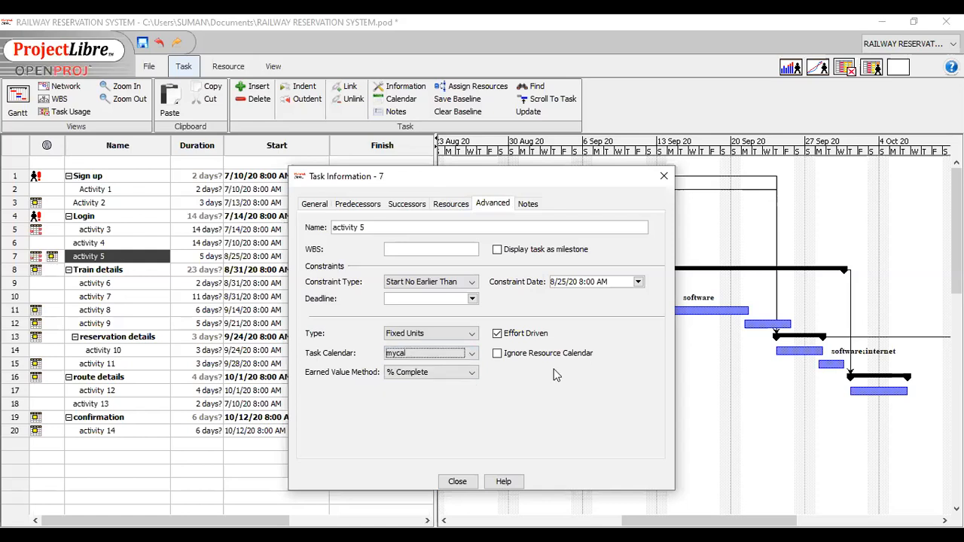
left_click(496, 354)
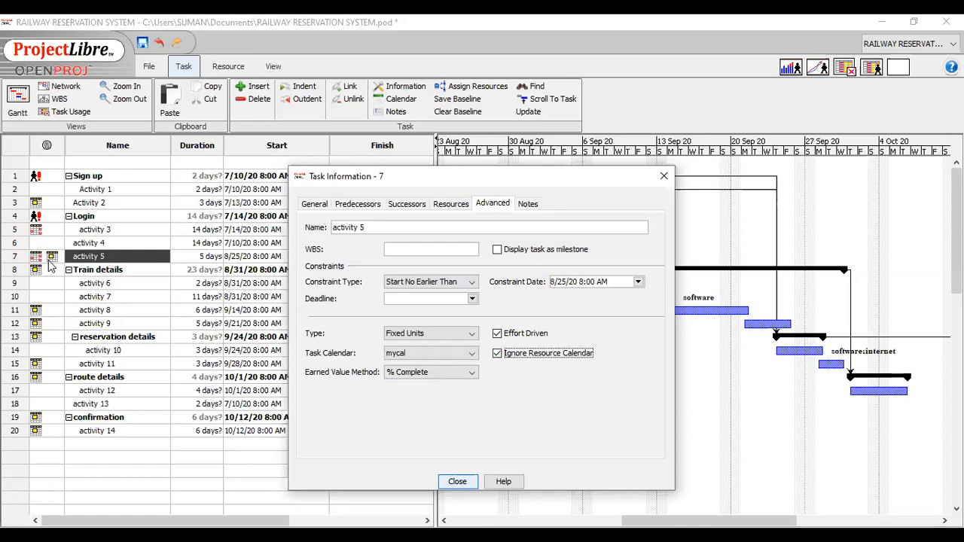
key("Escape")
mouse_move(52, 259)
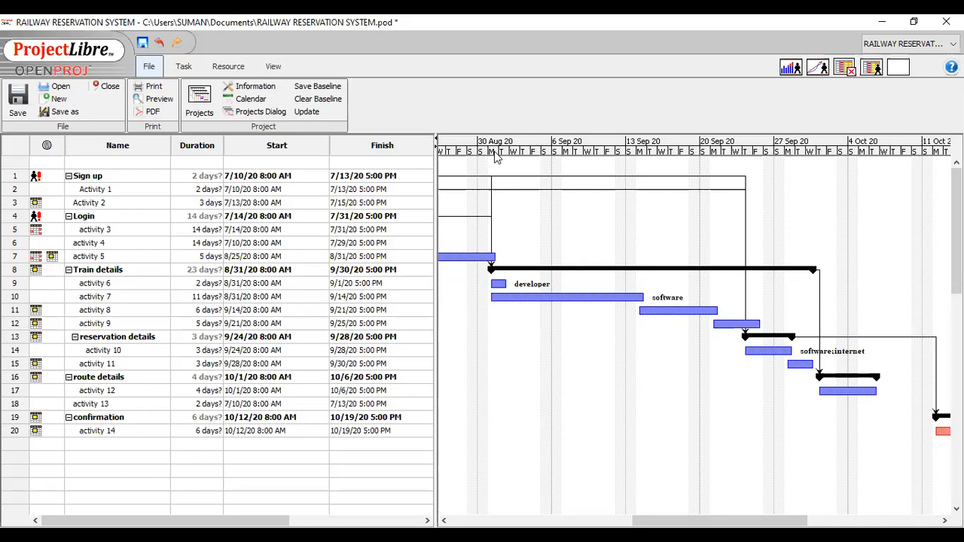
In the resource list, set the internet resource's base calendar to mycal.
left_click(229, 67)
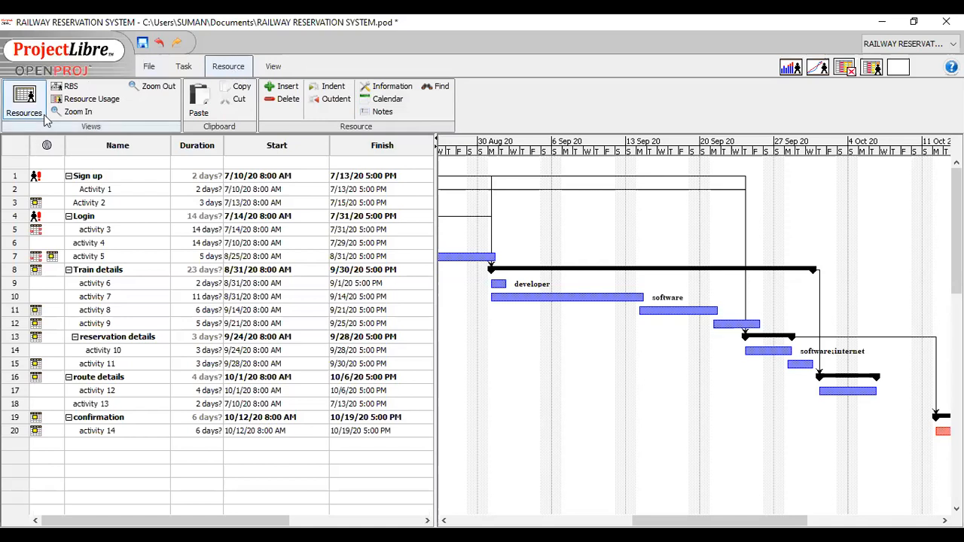
left_click(24, 102)
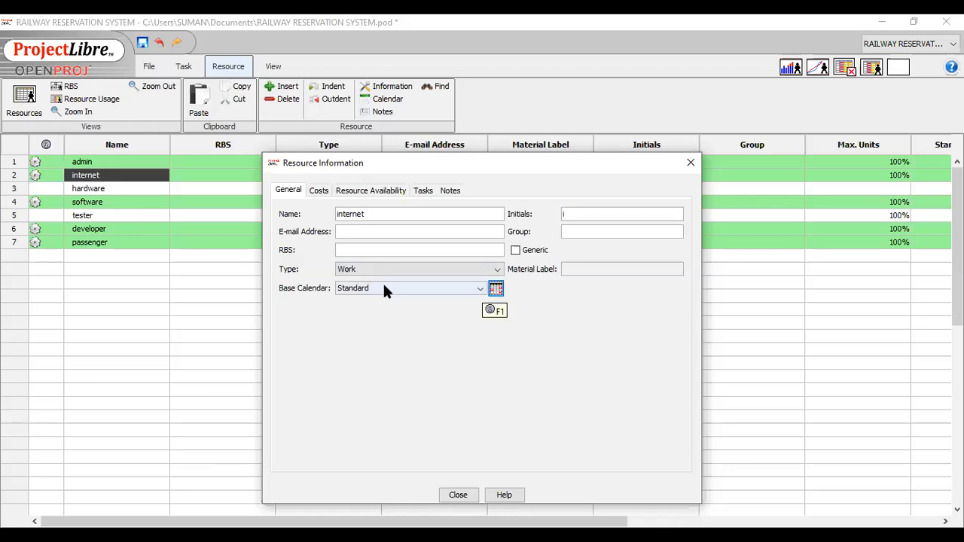
left_click(479, 289)
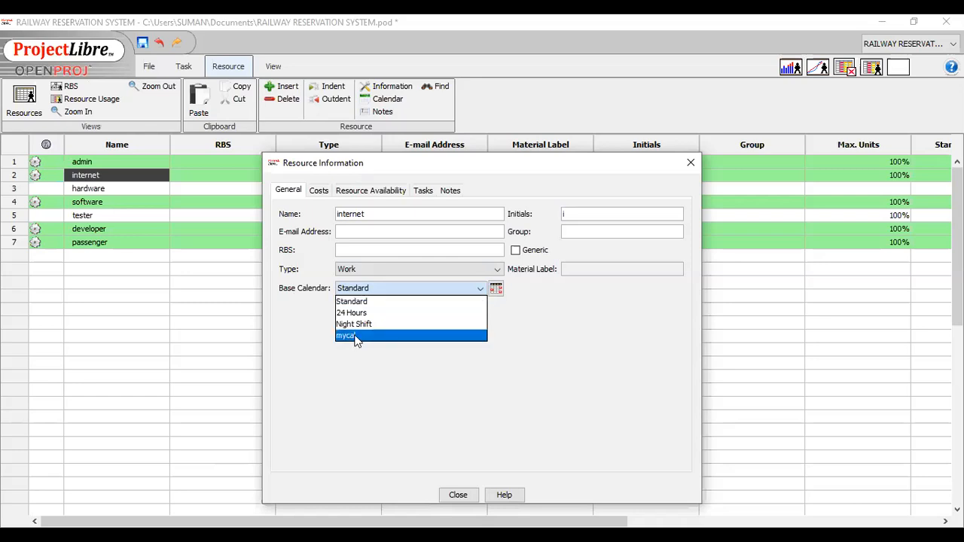
left_click(358, 287)
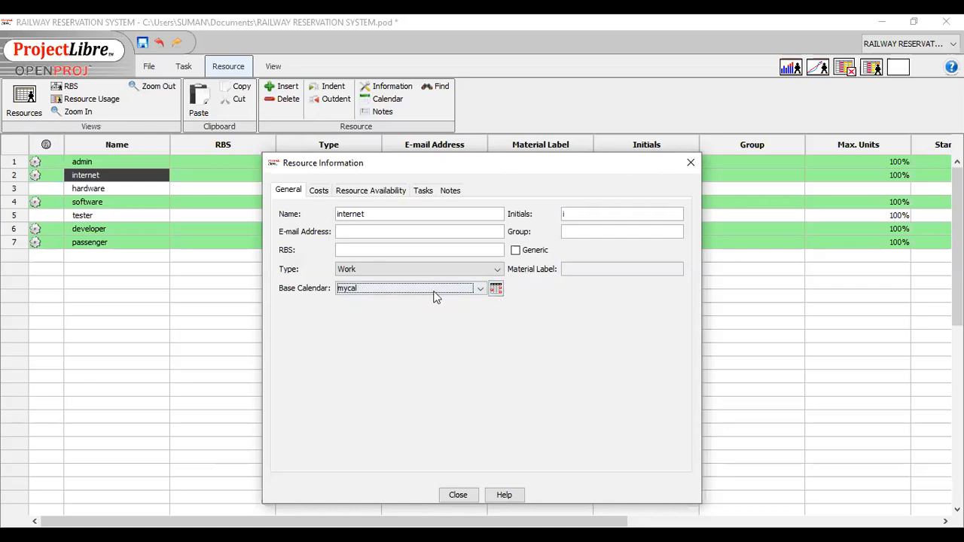
In the internet resource's working calendar, try non-working time for July 14, 2020, and set that day to non-default working time.
left_click(495, 290)
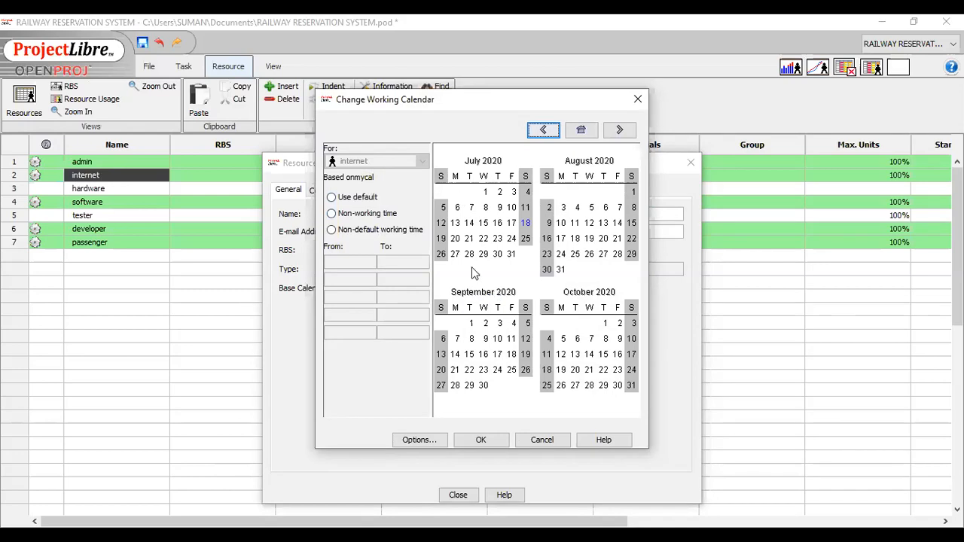
left_click(332, 199)
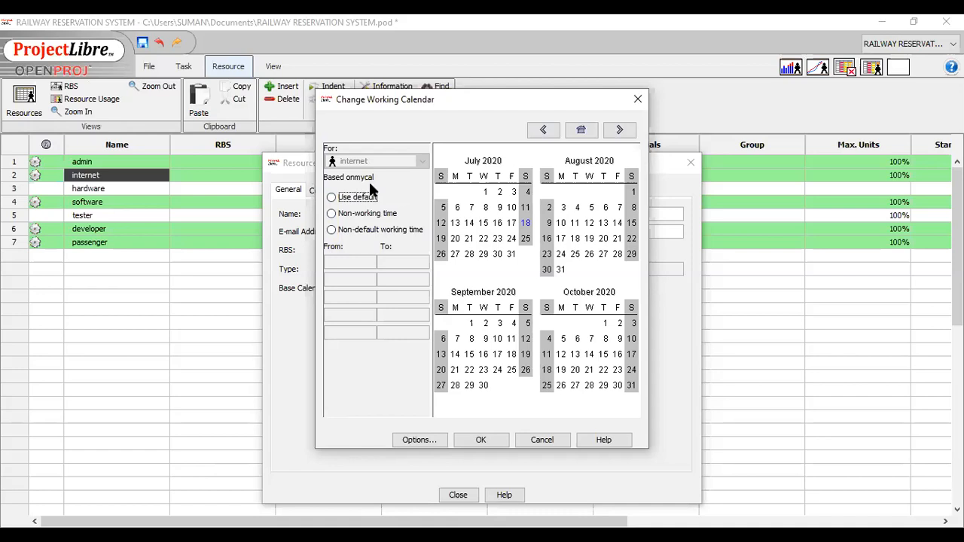
left_click(471, 225)
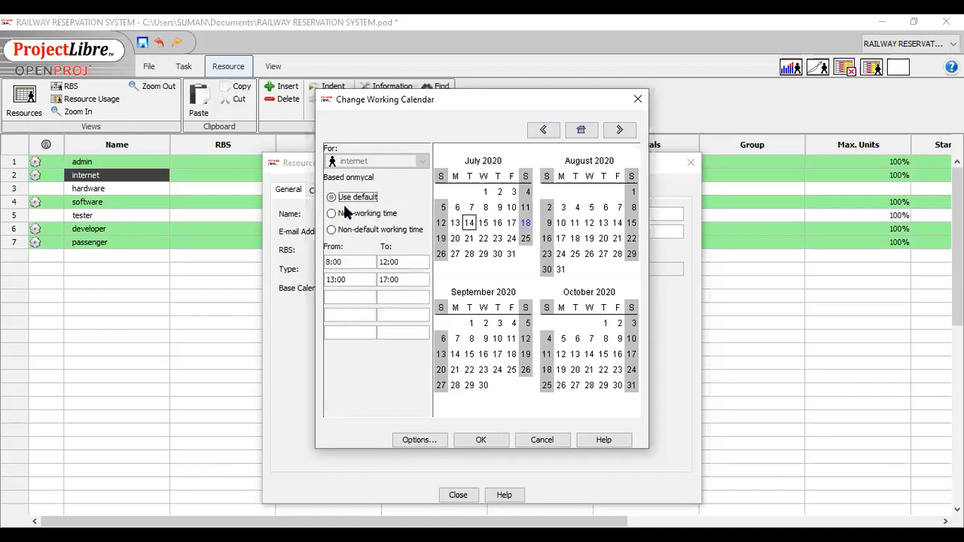
left_click(343, 200)
left_click(332, 215)
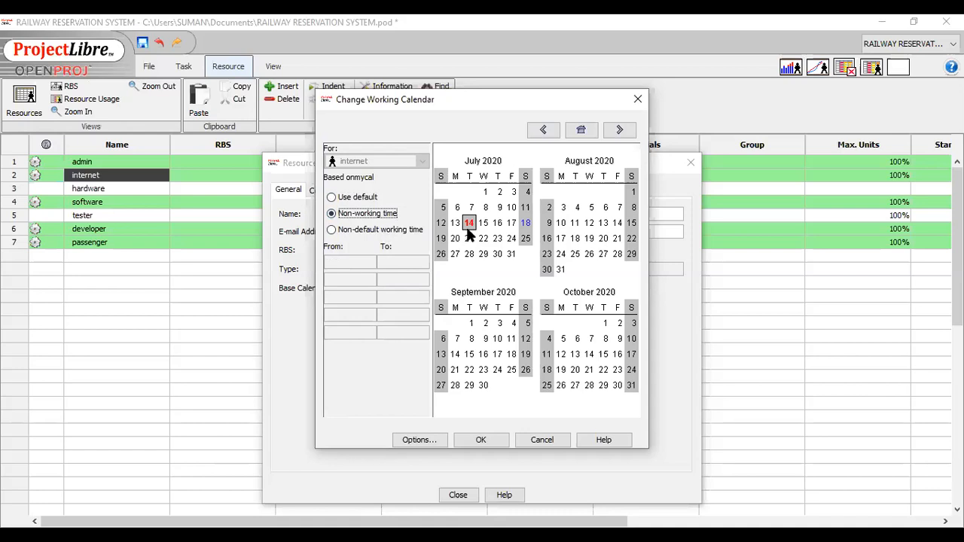
left_click(332, 231)
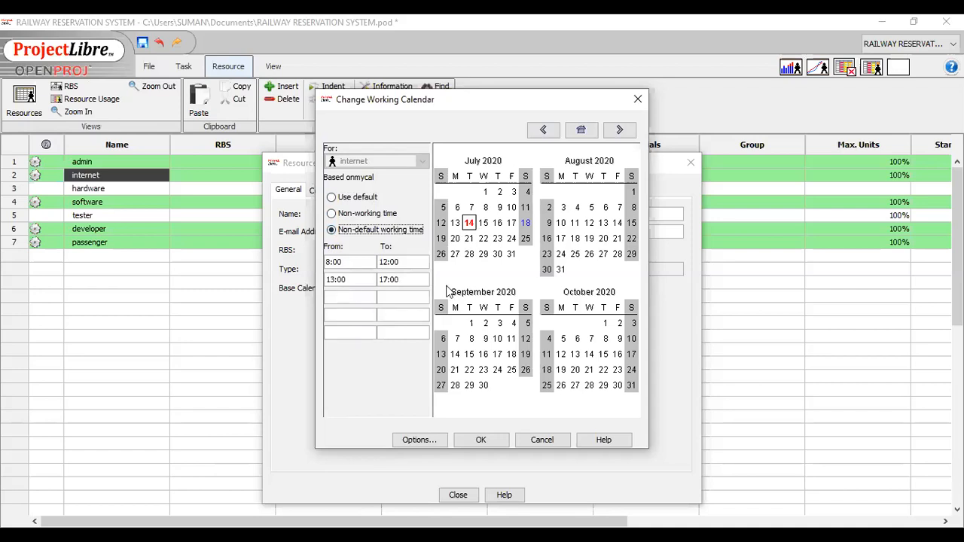
left_click(401, 292)
left_click(401, 292)
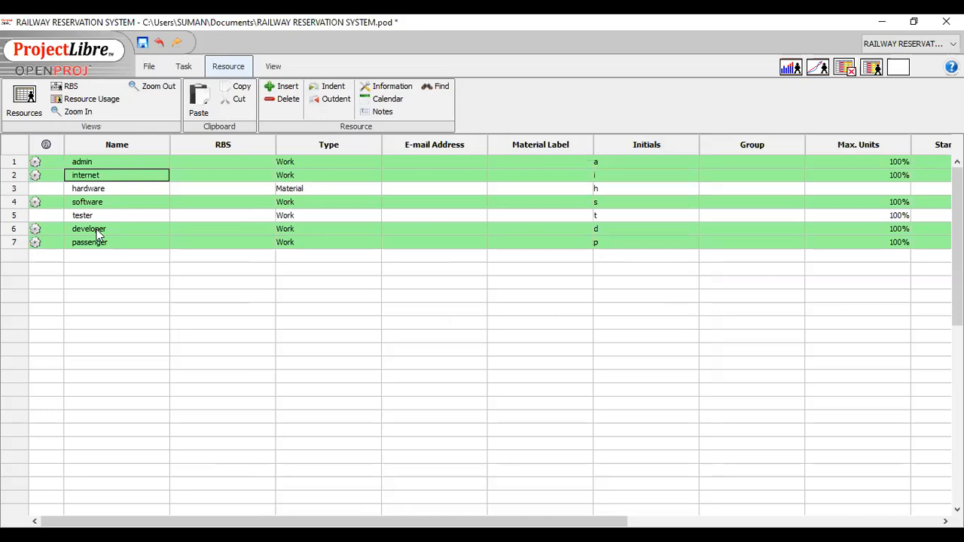
Set the developer resource's base calendar to Night Shift.
double_click(97, 229)
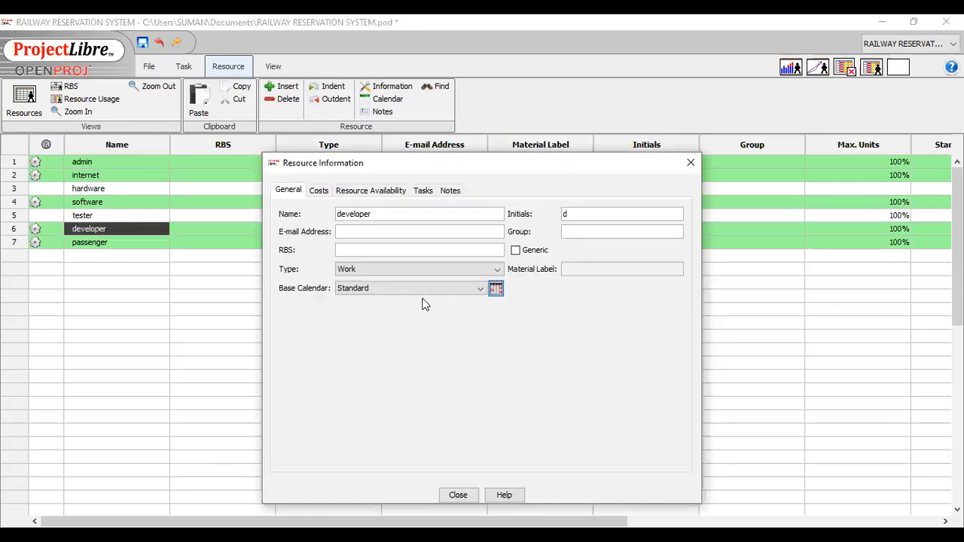
left_click(385, 329)
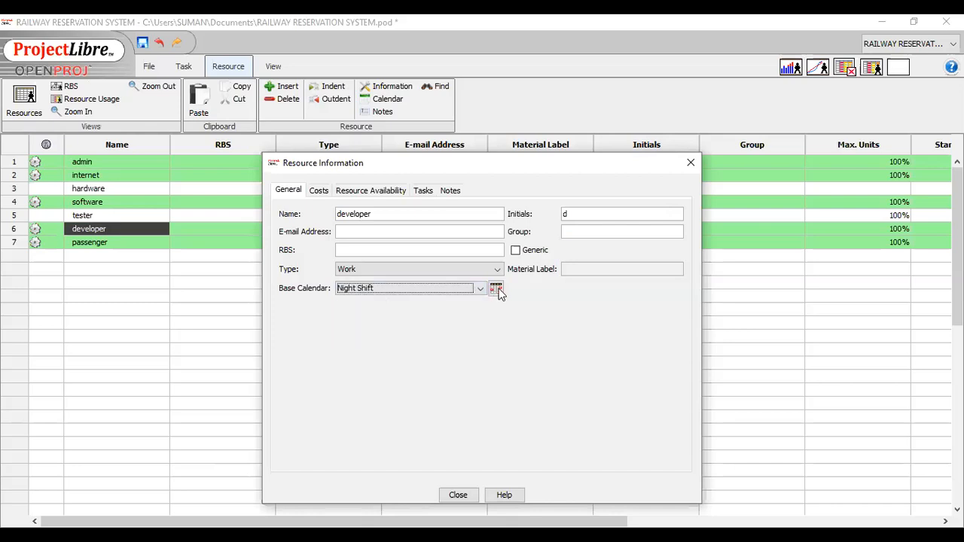
Try non-working time for July 21, 2020 and non-default working time for July 26, 2020 in the developer's calendar, and close without saving them.
left_click(497, 289)
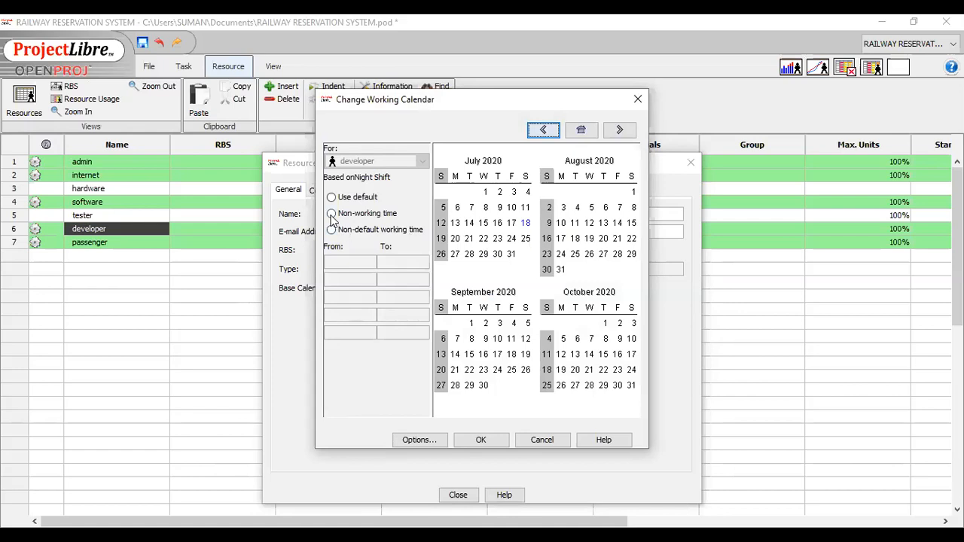
left_click(468, 243)
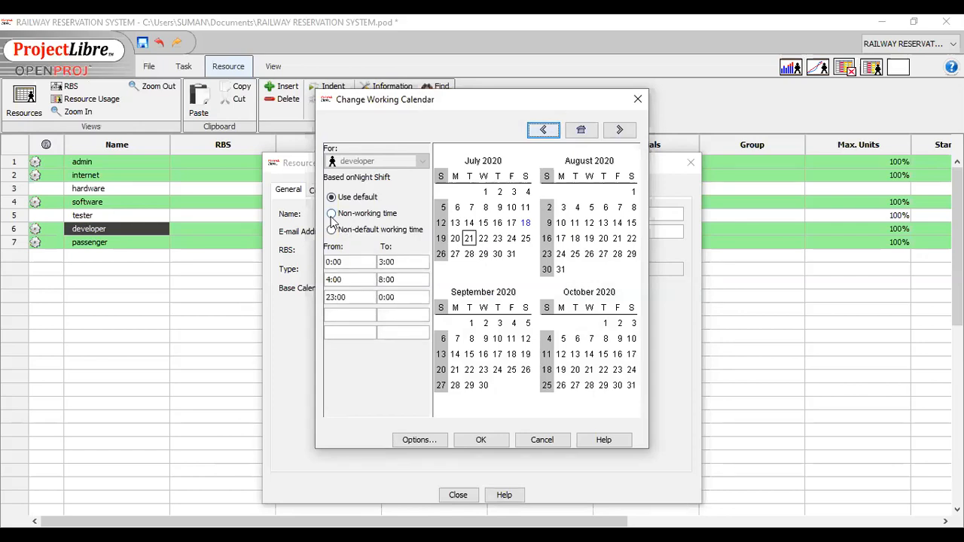
left_click(381, 219)
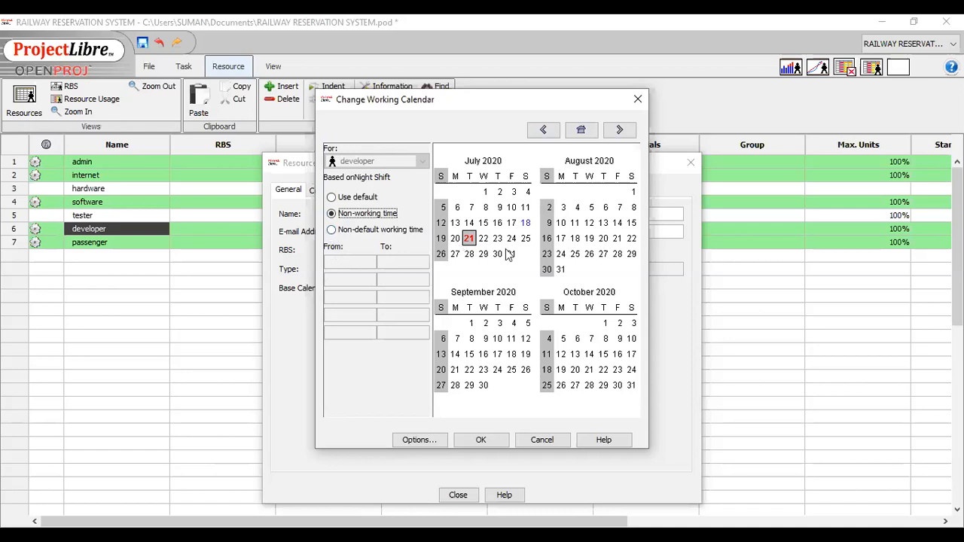
left_click(442, 254)
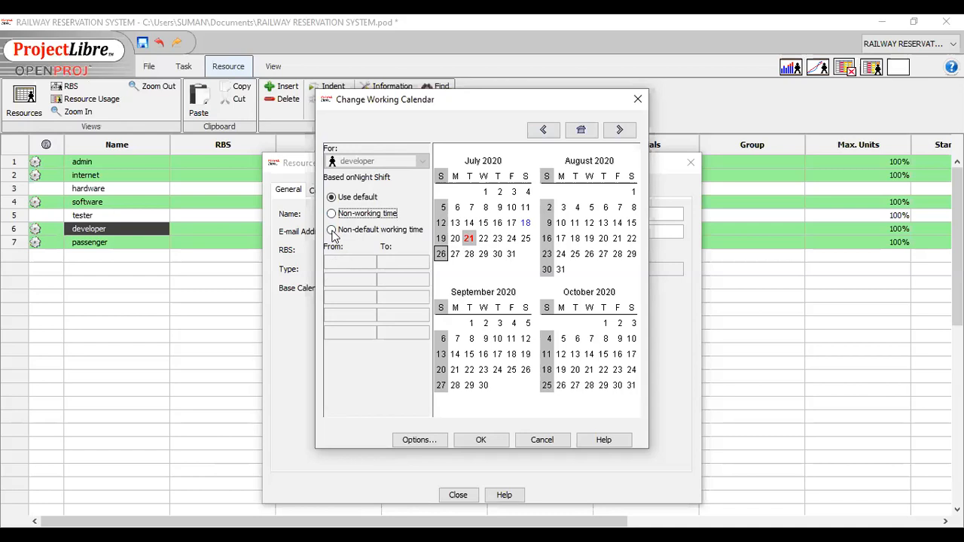
left_click(332, 231)
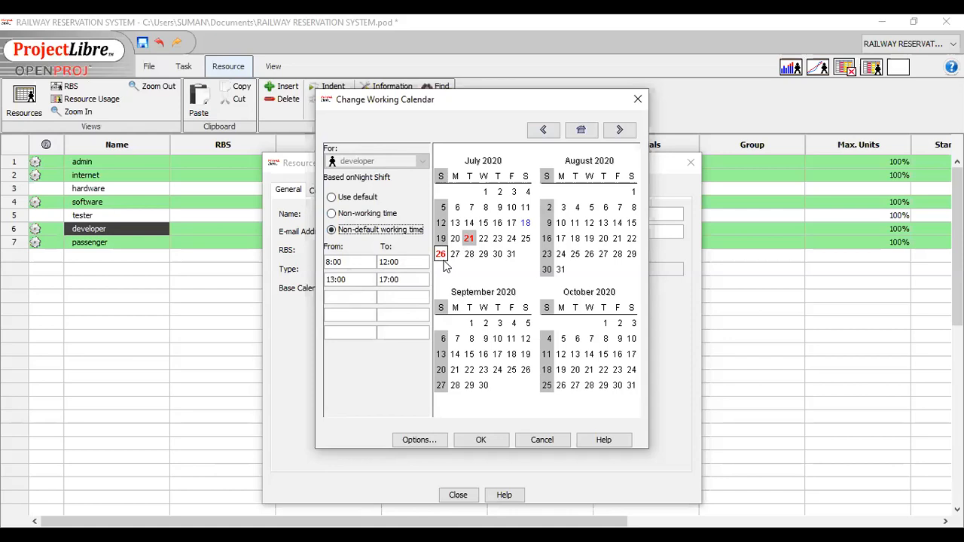
left_click(638, 100)
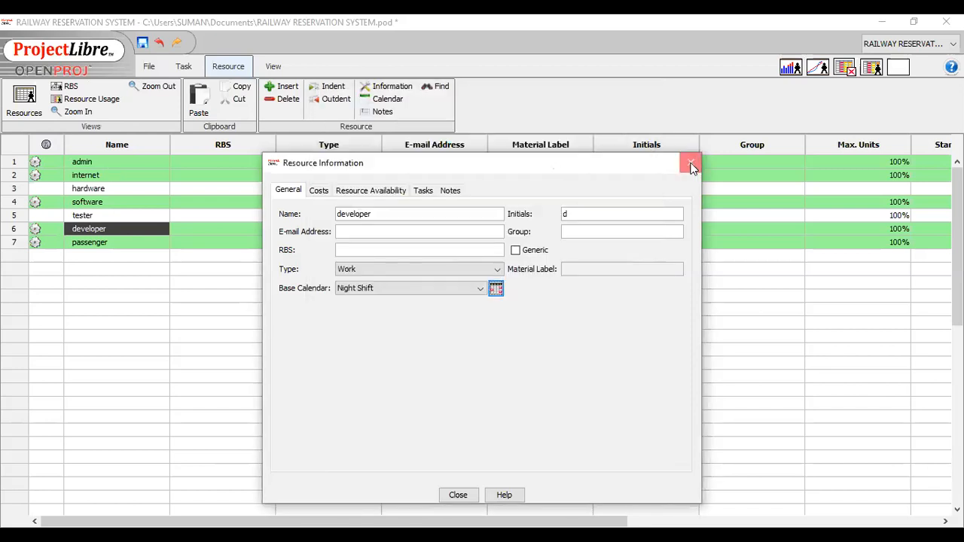
left_click(691, 164)
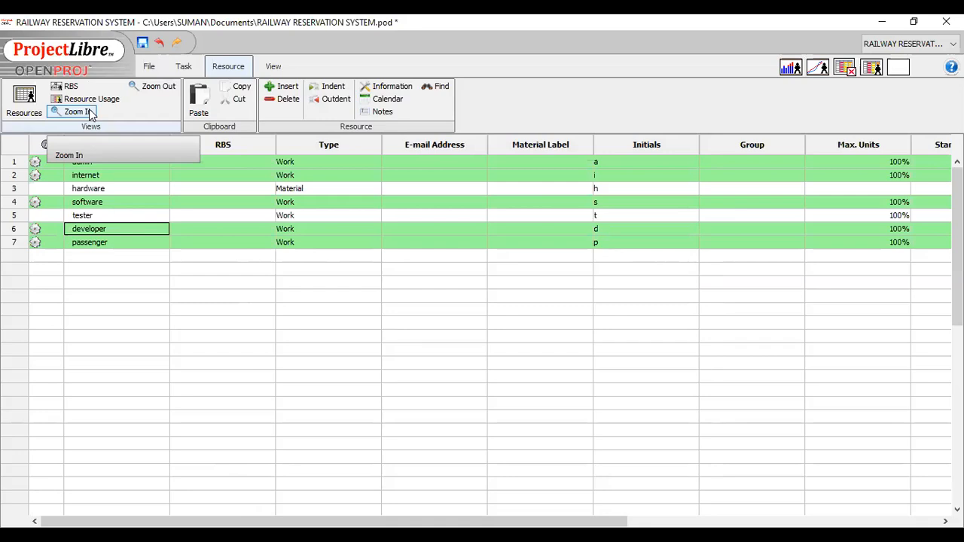
Switch from the resource list back to the Gantt chart and view the October 2020 task bars.
left_click(30, 92)
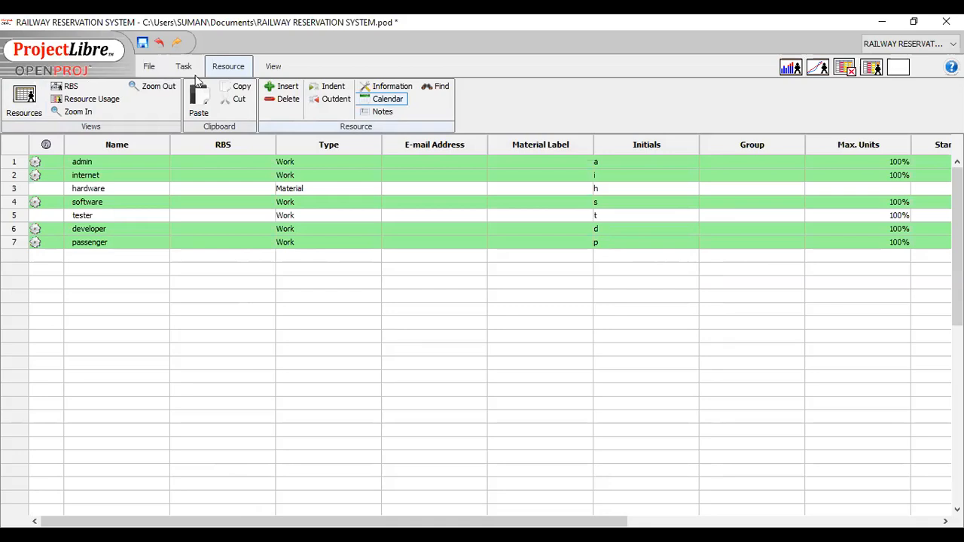
left_click(146, 68)
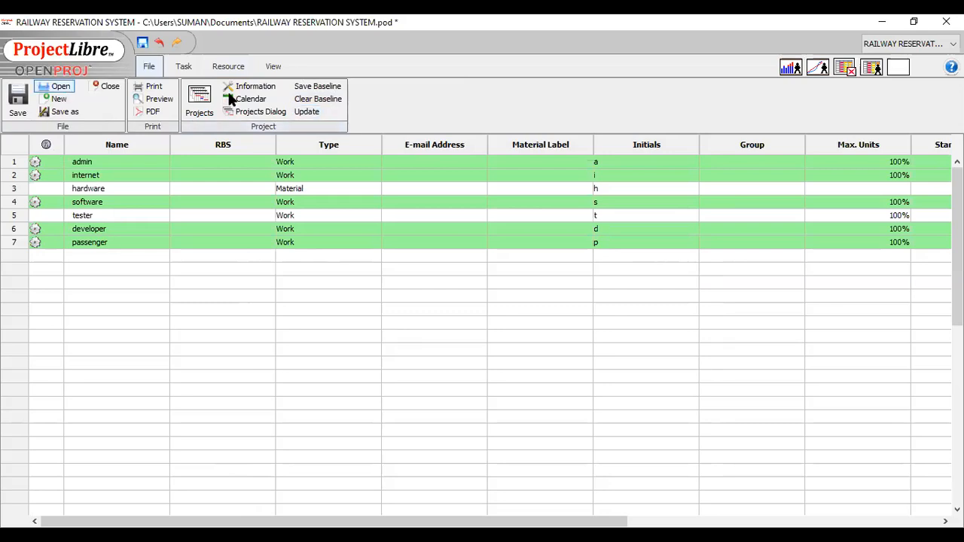
left_click(274, 67)
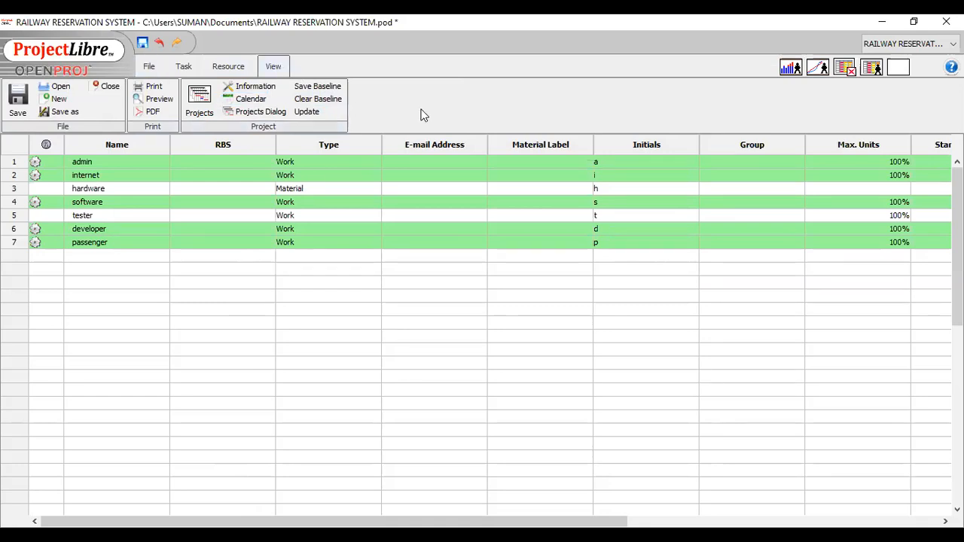
left_click(22, 112)
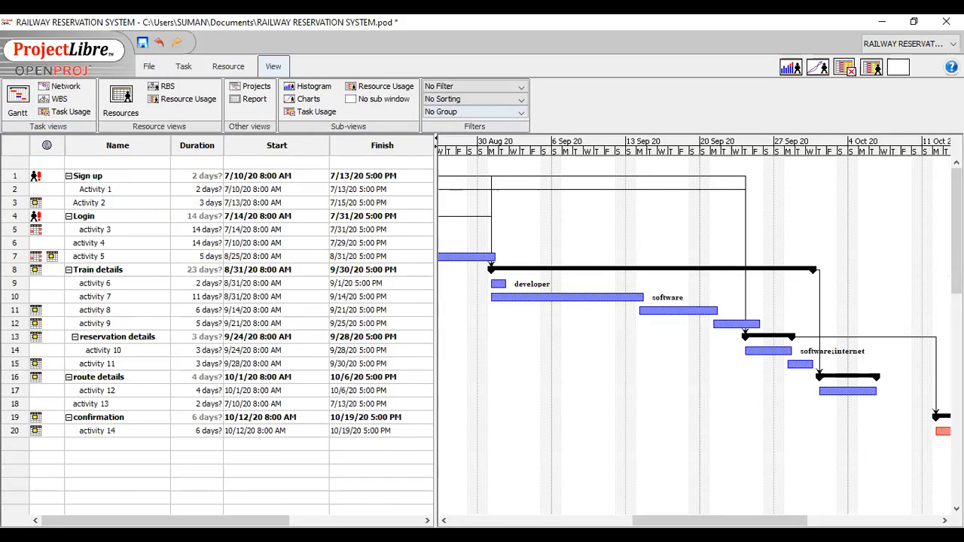
scroll(756, 517, "right", 3)
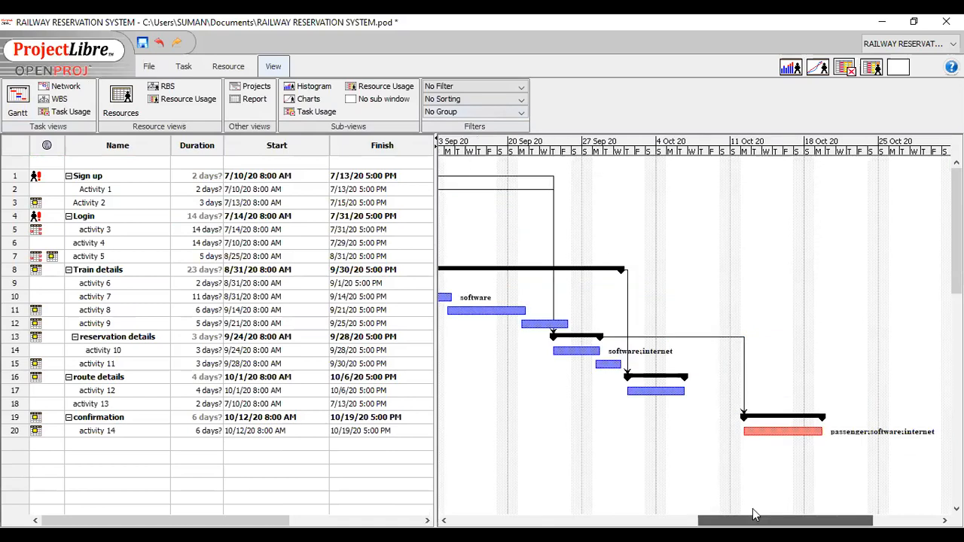